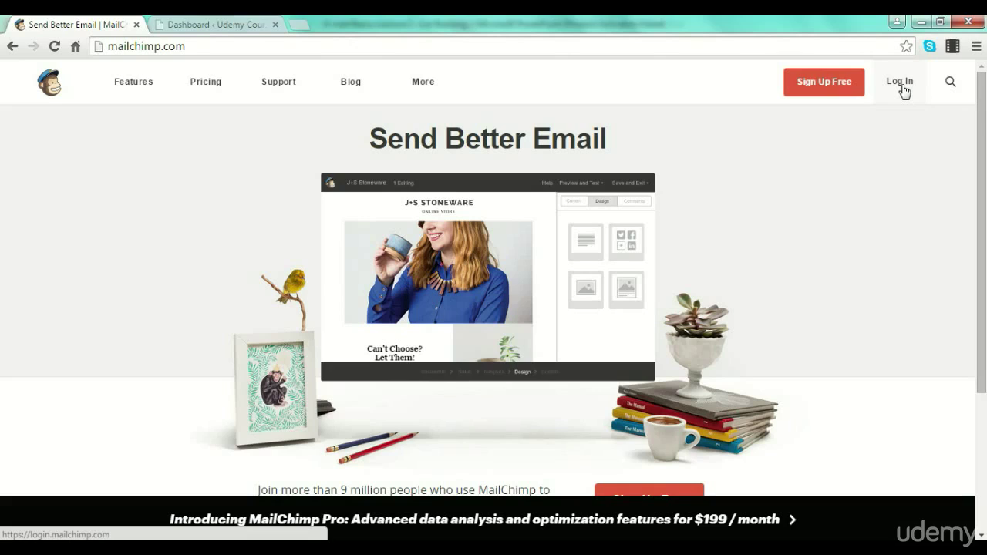
# - Go from the MailChimp home page to the login page
pyautogui.click(902, 89)
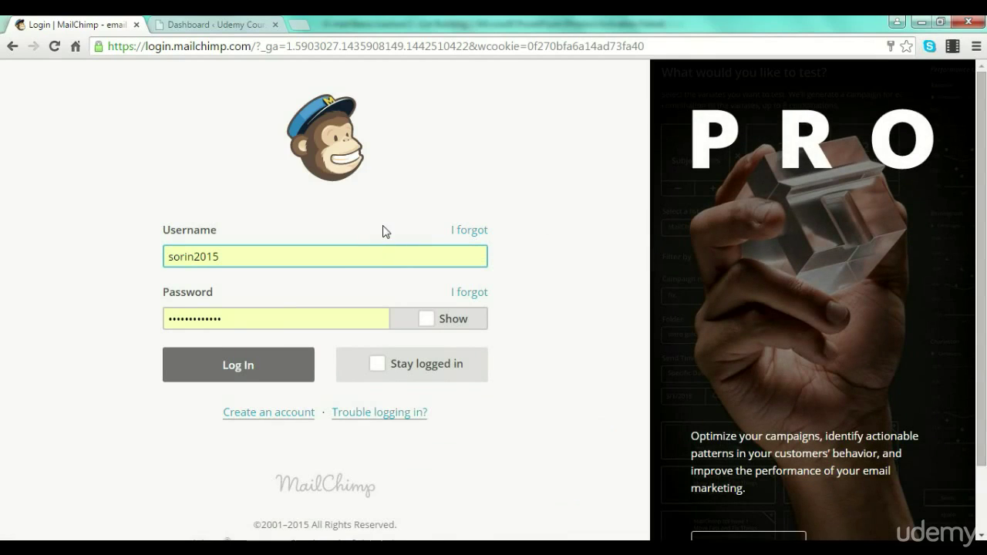
# - Log in to the MailChimp account with the pre-filled username and password
pyautogui.click(244, 374)
pyautogui.click(244, 372)
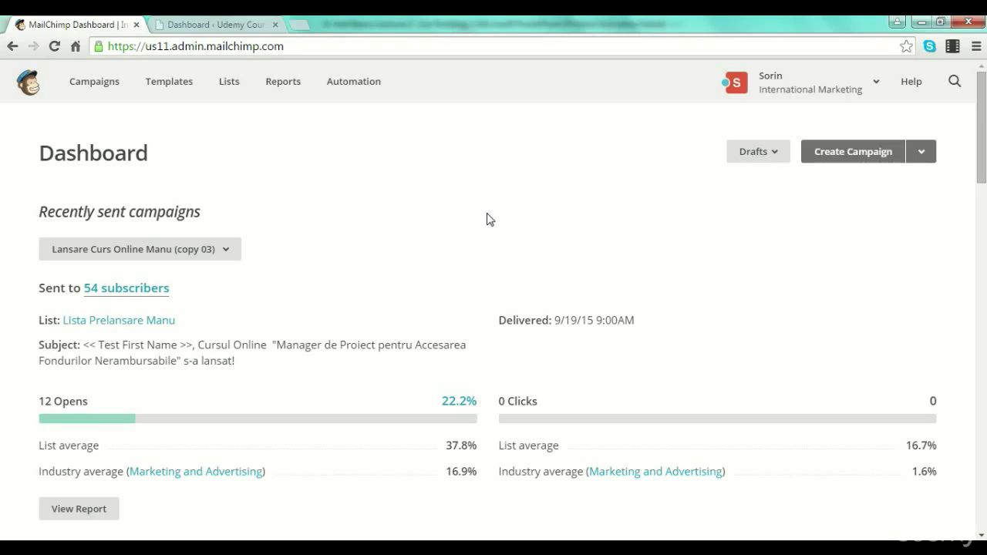
# - Browse the existing mailing lists with their subscriber, open and click figures on the Lists page
pyautogui.click(231, 85)
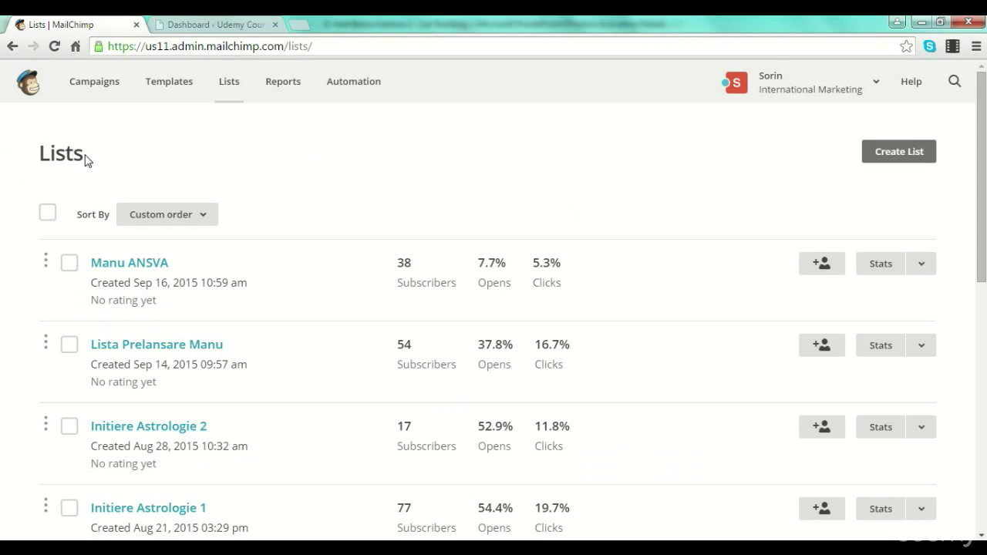
pyautogui.scroll(-1, 982, 145)
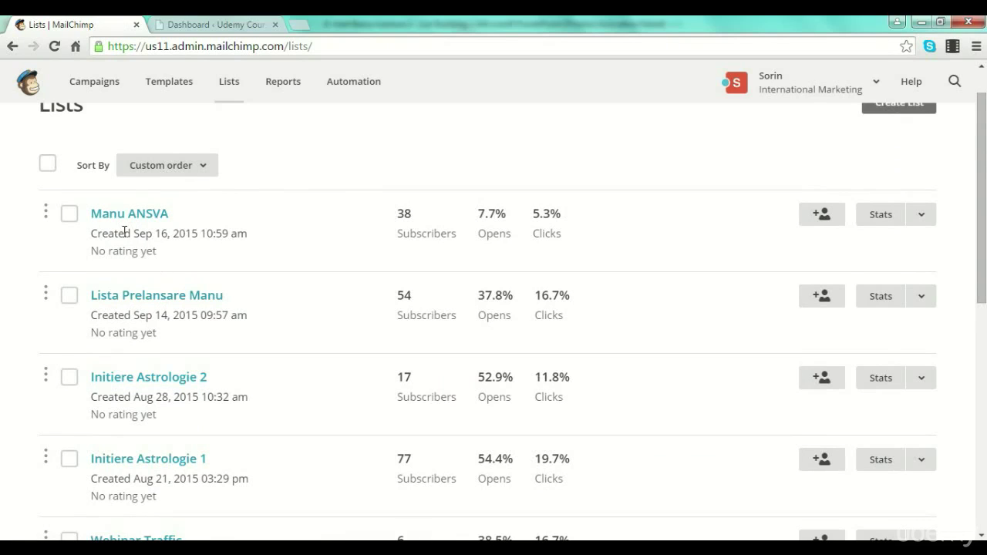
pyautogui.scroll(-1, 943, 213)
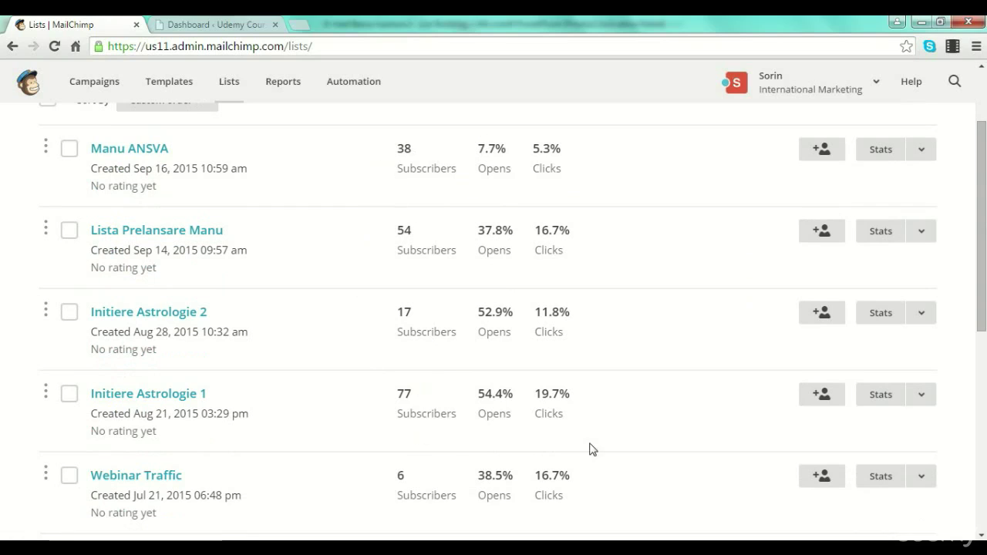
pyautogui.scroll(-2, 367, 326)
pyautogui.scroll(3, 368, 326)
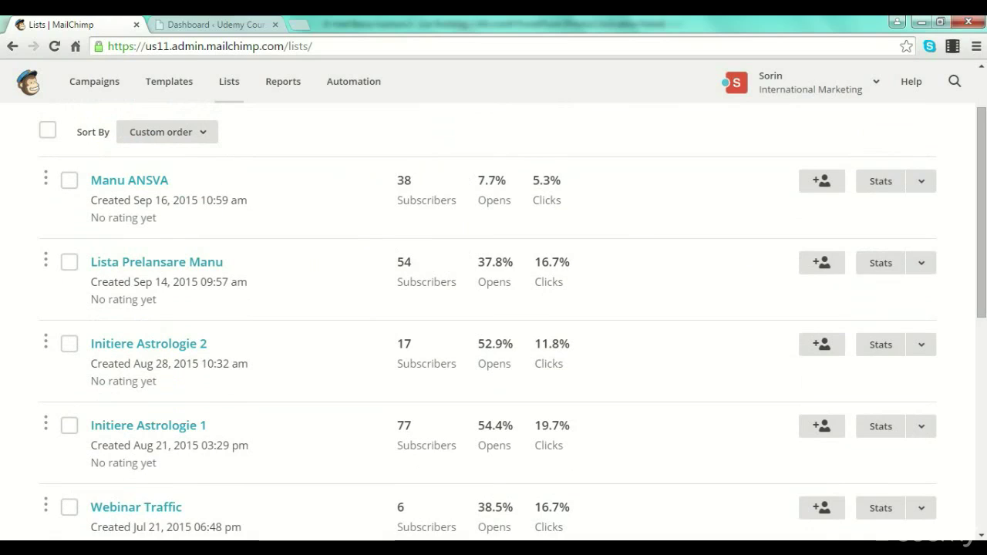
pyautogui.scroll(-1, 405, 206)
pyautogui.scroll(-6, 304, 339)
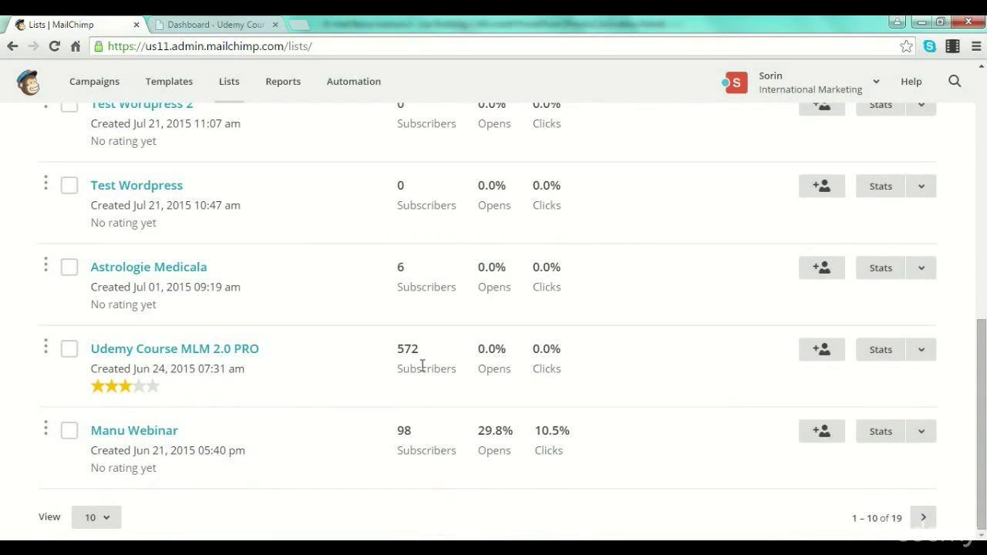
pyautogui.moveTo(981, 420); pyautogui.dragTo(965, 176)
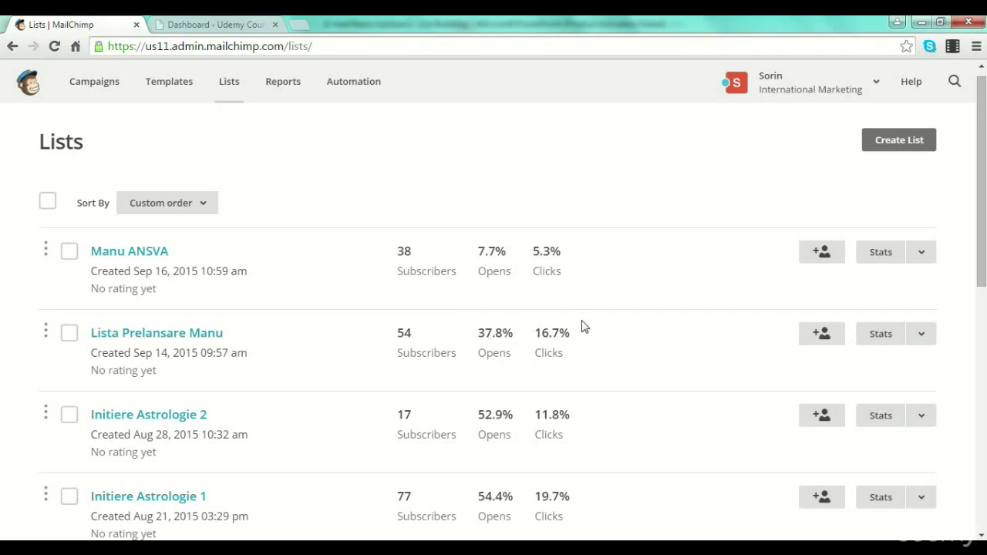
pyautogui.scroll(1, 609, 370)
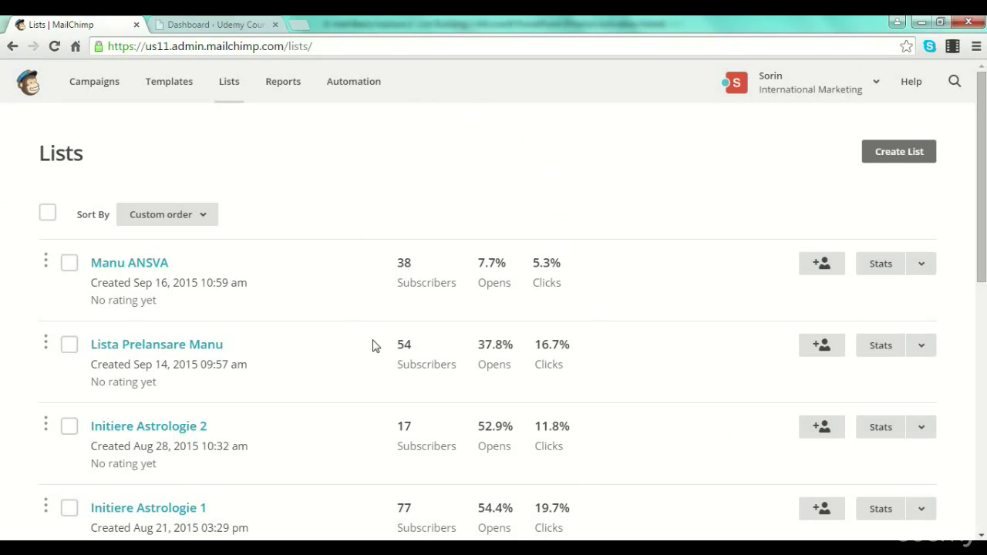
pyautogui.click(899, 154)
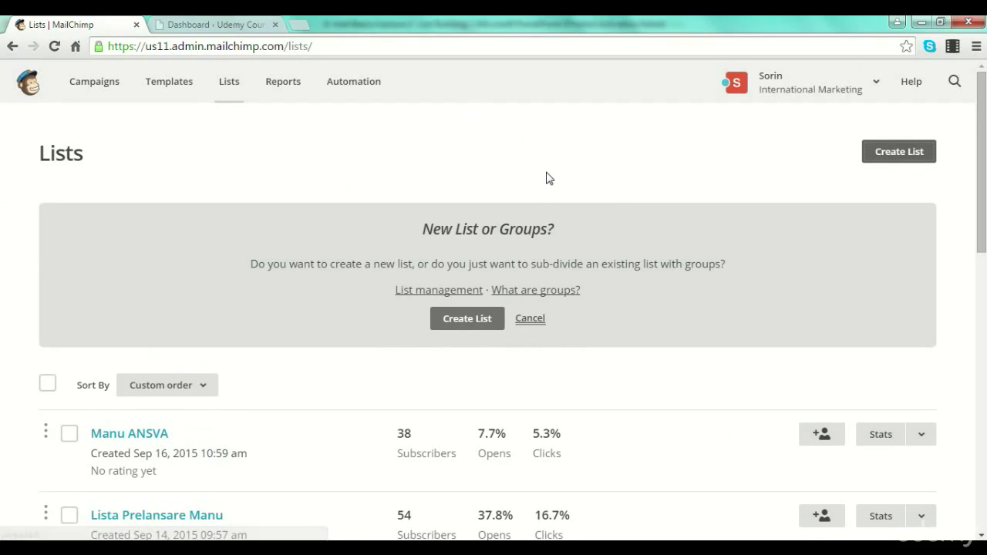
# - Choose a brand-new list rather than groups and name it 'Udemy Test Course'
pyautogui.click(469, 322)
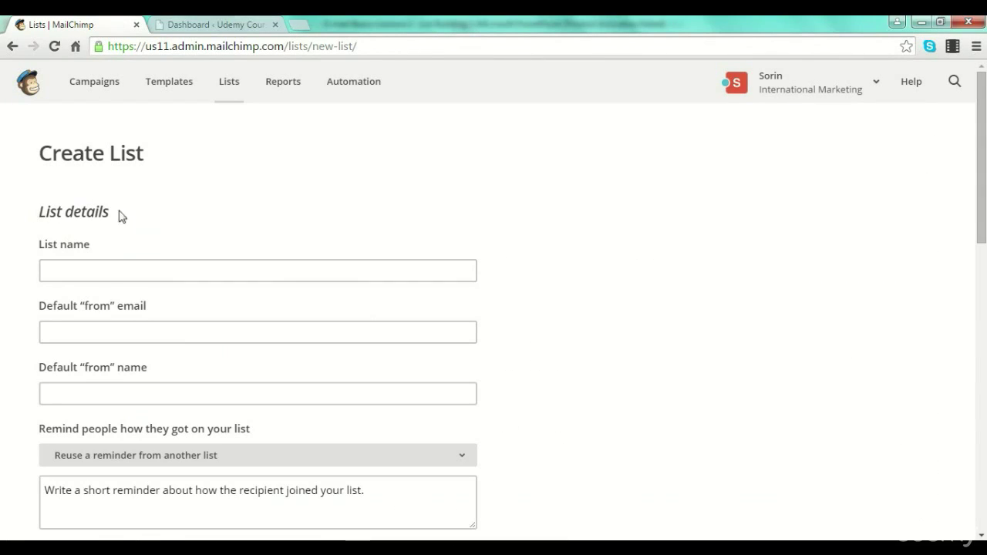
pyautogui.click(88, 274)
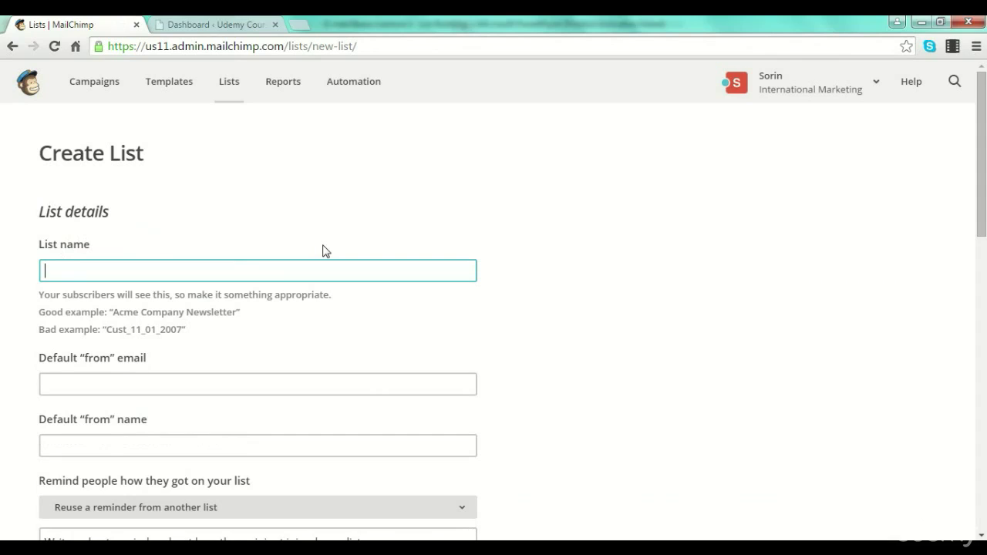
pyautogui.write('emy ')
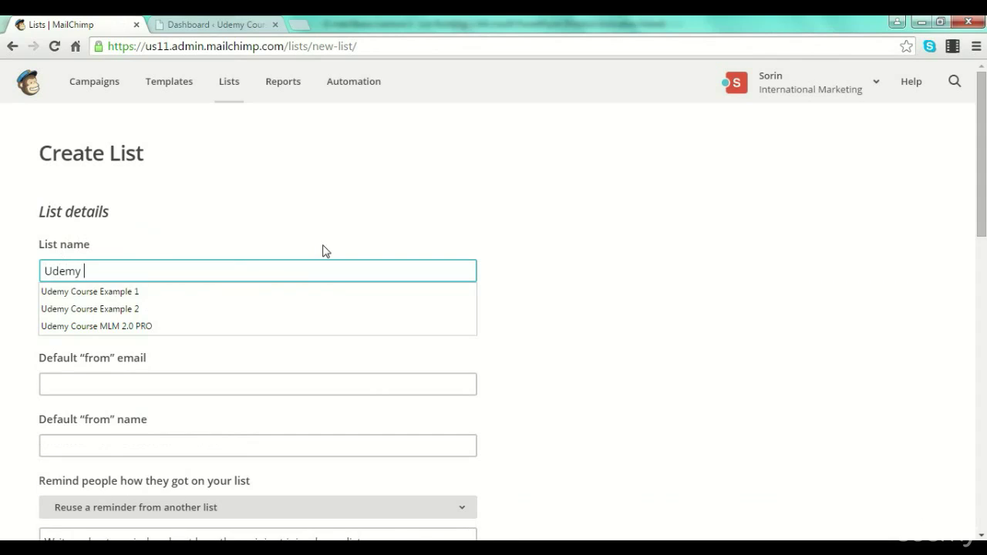
pyautogui.write('Test Course')
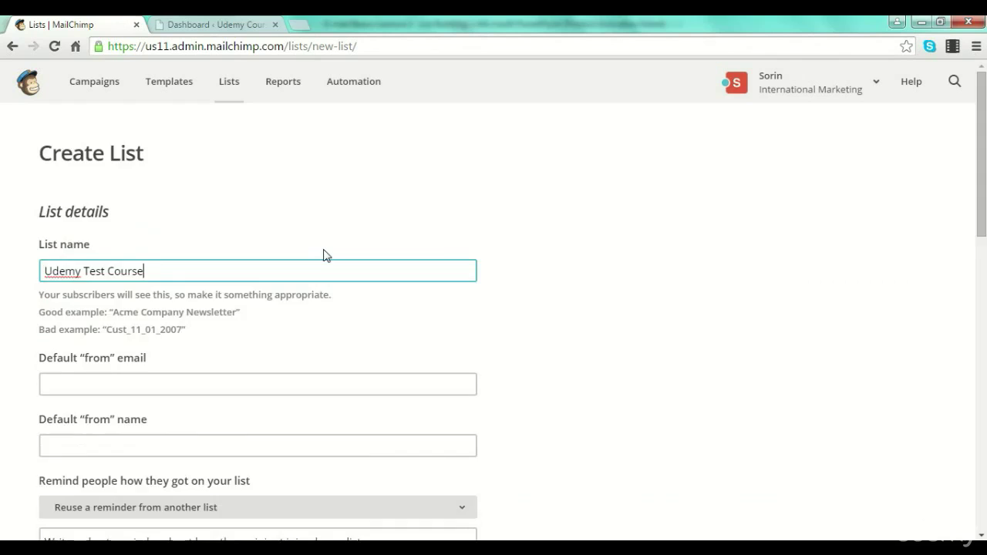
pyautogui.scroll(-1, 322, 252)
pyautogui.click(194, 309)
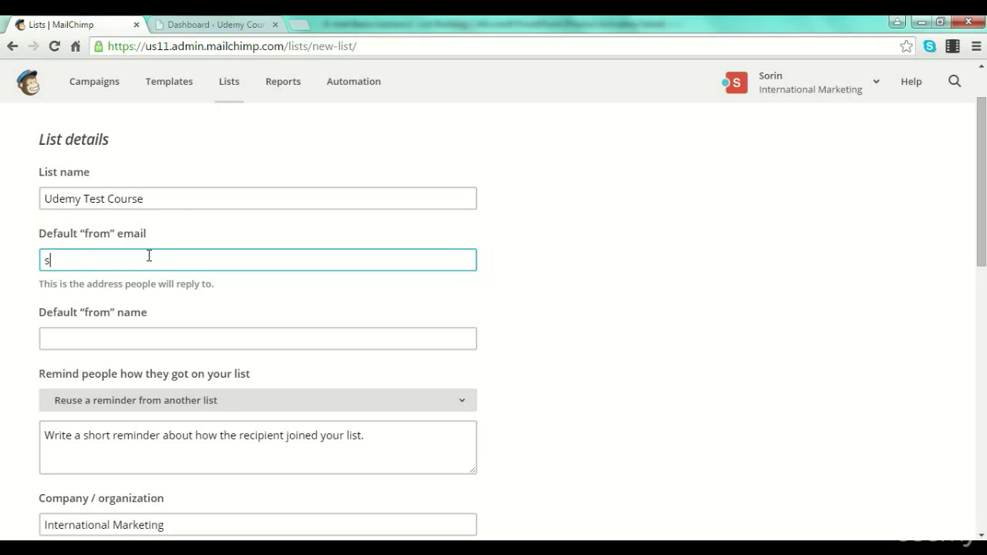
# - Fill in the default sender e-mail and sender name from the autofill suggestions
pyautogui.write('sorin')
pyautogui.press('Down')
pyautogui.press('Return')
pyautogui.click(81, 339)
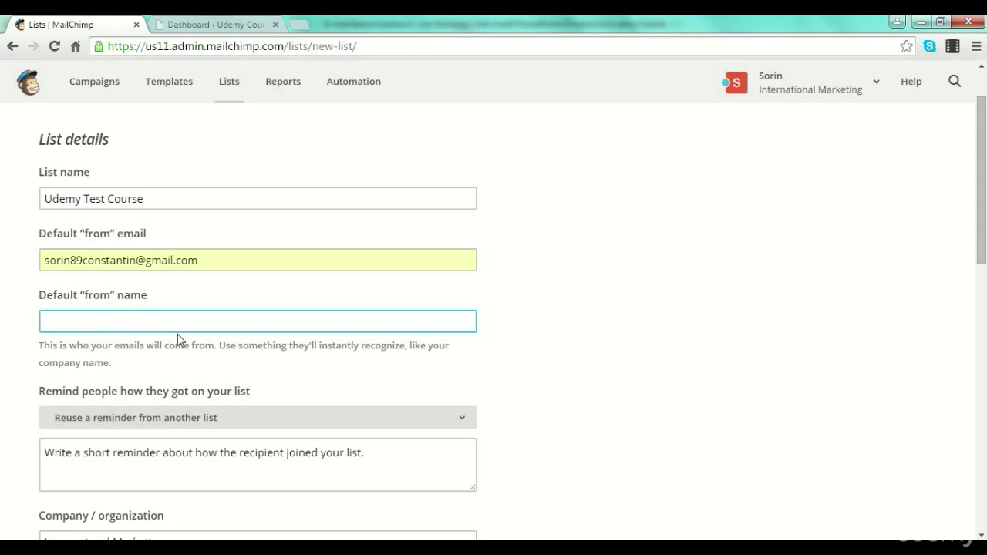
pyautogui.write('Sorin')
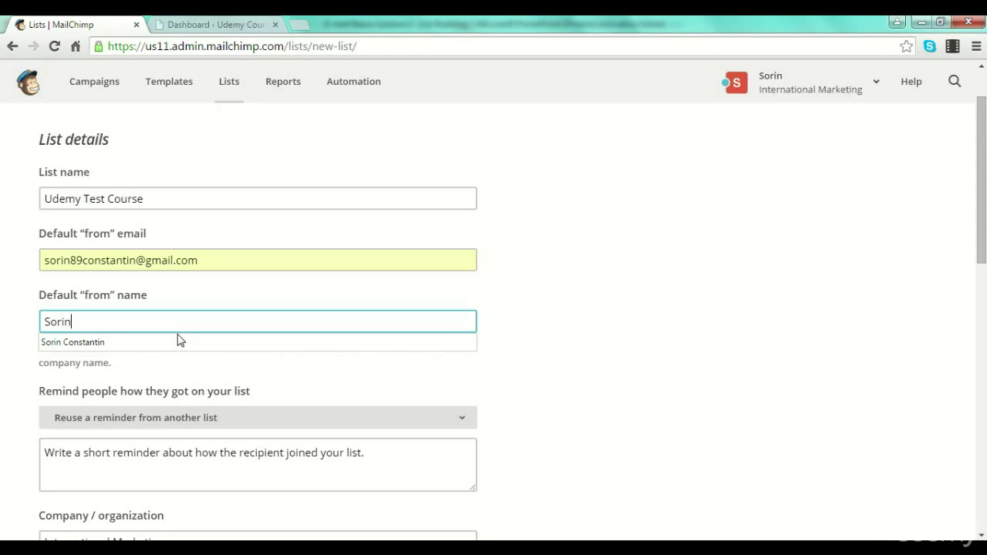
pyautogui.click(180, 340)
pyautogui.scroll(-1, 330, 417)
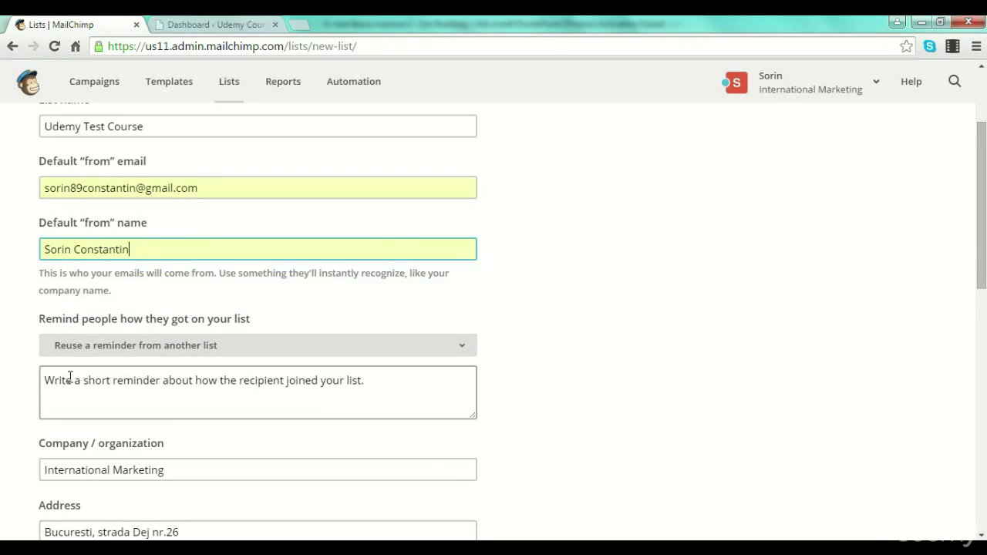
# - Write the reminder 'You got this email because you have subscribed for the x download.'
pyautogui.click(42, 379)
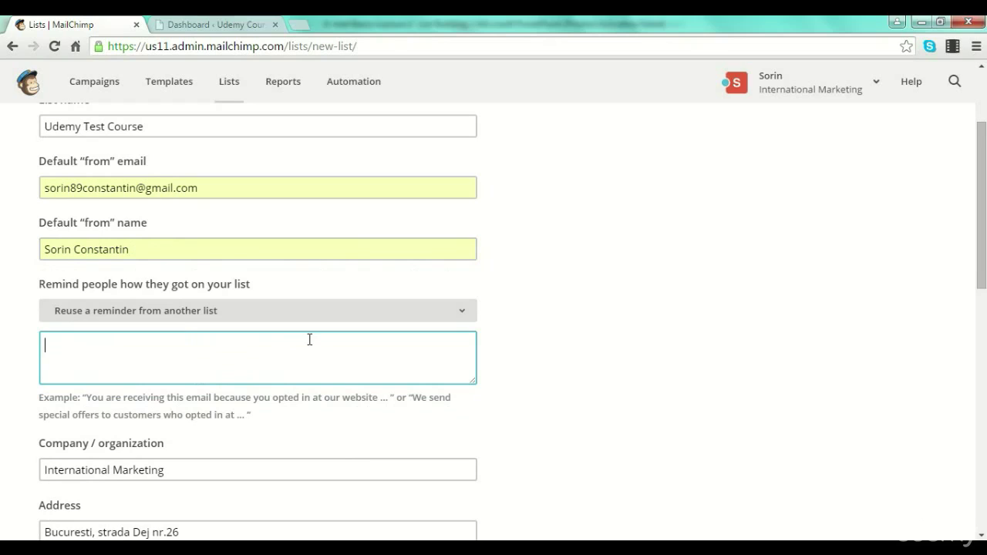
pyautogui.write('B')
pyautogui.press('BackSpace')
pyautogui.write('You got this email')
pyautogui.press('BackSpace')
pyautogui.press('BackSpace')
pyautogui.write('il because yo')
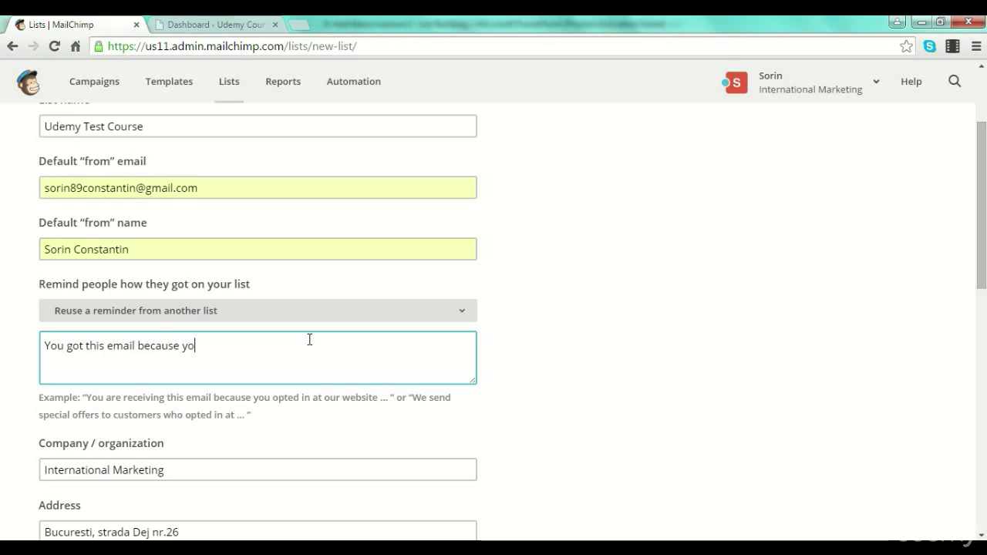
pyautogui.write('u have subscribed for the x download.')
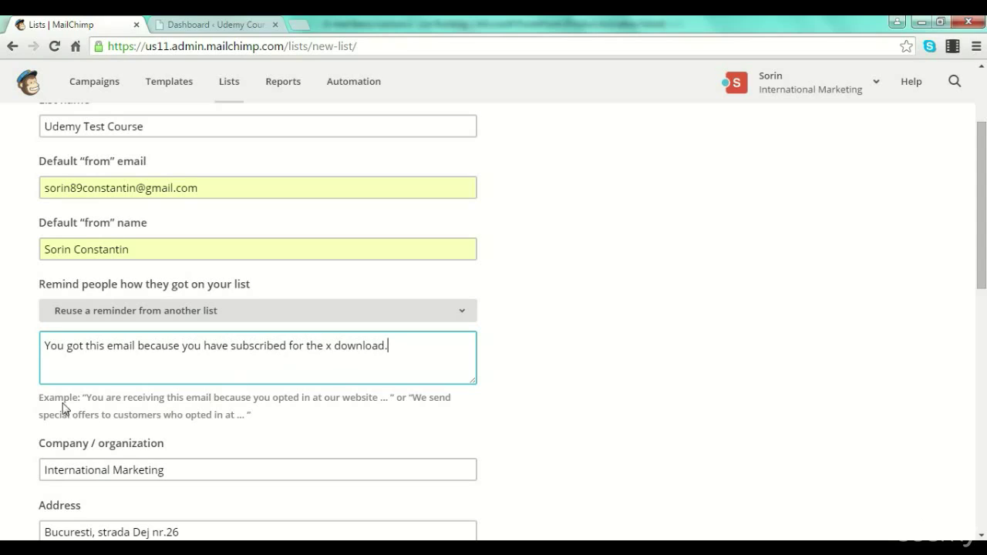
pyautogui.moveTo(36, 403); pyautogui.dragTo(249, 419)
pyautogui.click(707, 381)
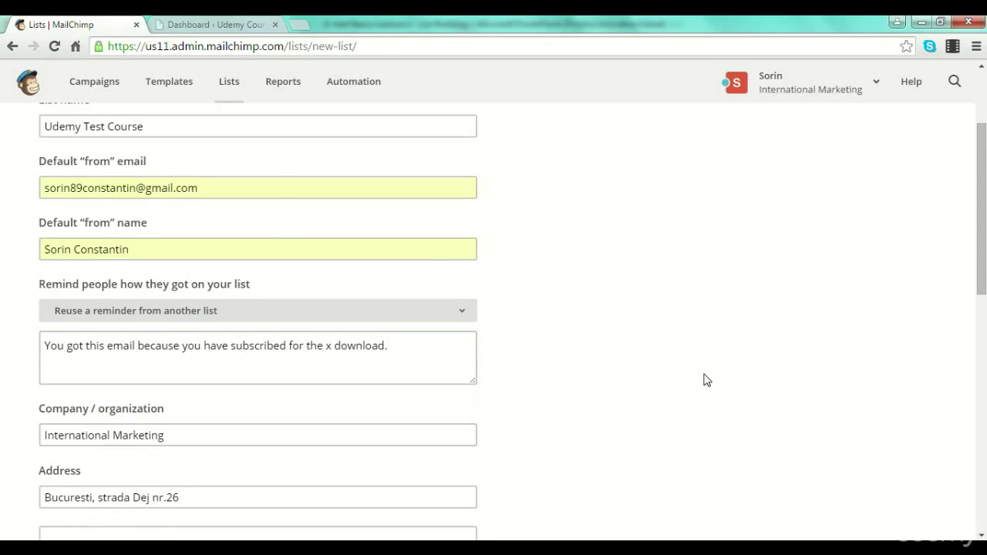
# - Keep Romania as country and all notifications unchecked, then save the new list
pyautogui.scroll(-1, 557, 386)
pyautogui.scroll(-2, 254, 334)
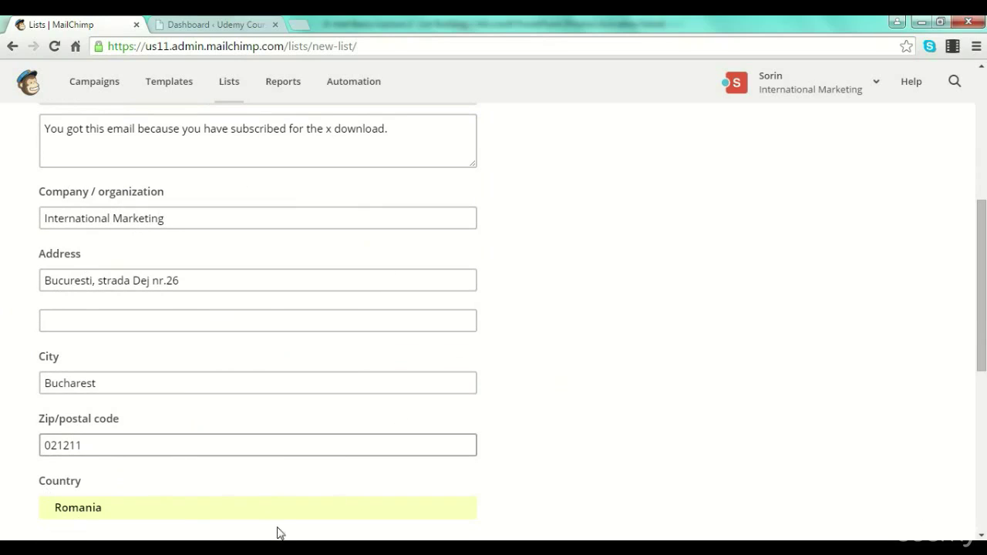
pyautogui.scroll(-1, 236, 213)
pyautogui.scroll(1, 410, 416)
pyautogui.scroll(-1, 424, 315)
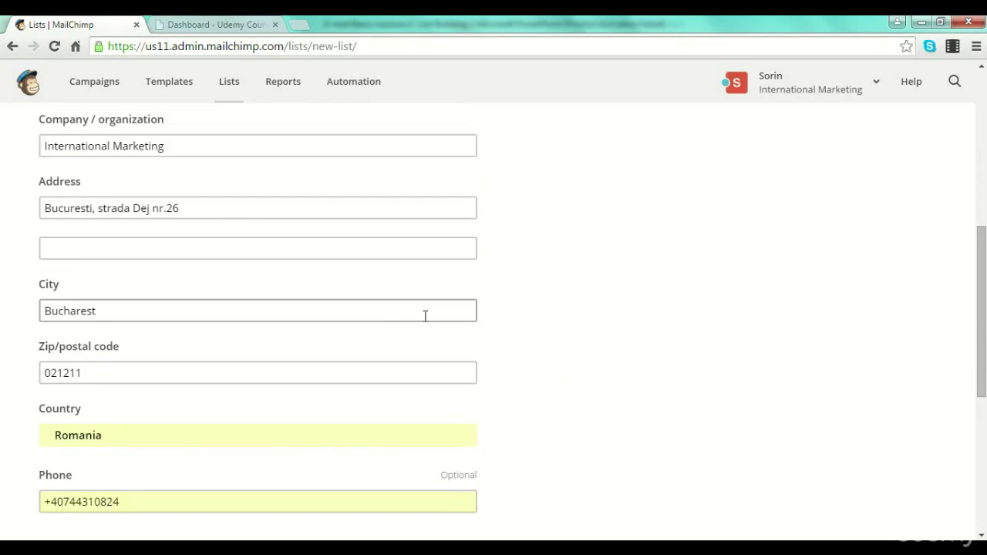
pyautogui.scroll(-2, 457, 313)
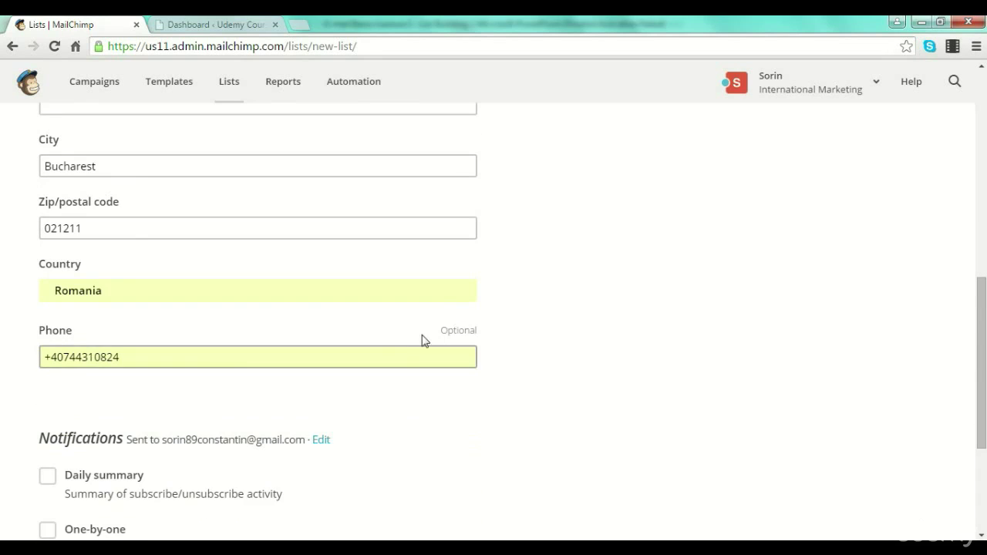
pyautogui.scroll(-2, 424, 339)
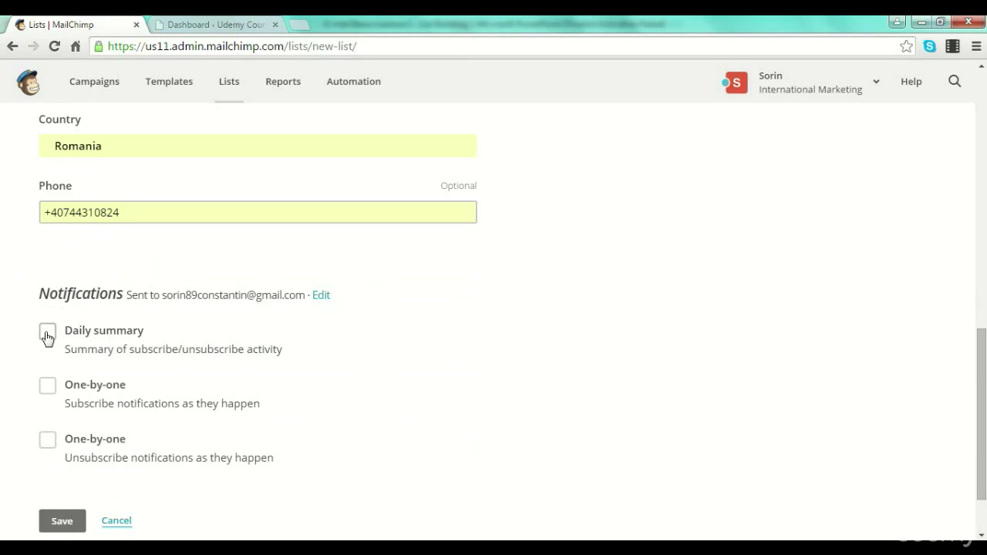
pyautogui.scroll(-2, 243, 445)
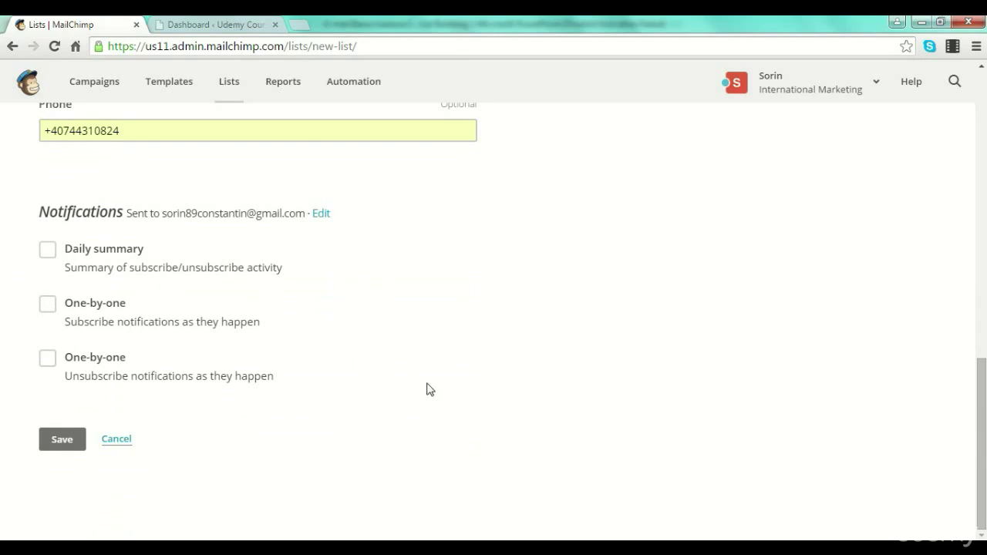
pyautogui.click(65, 441)
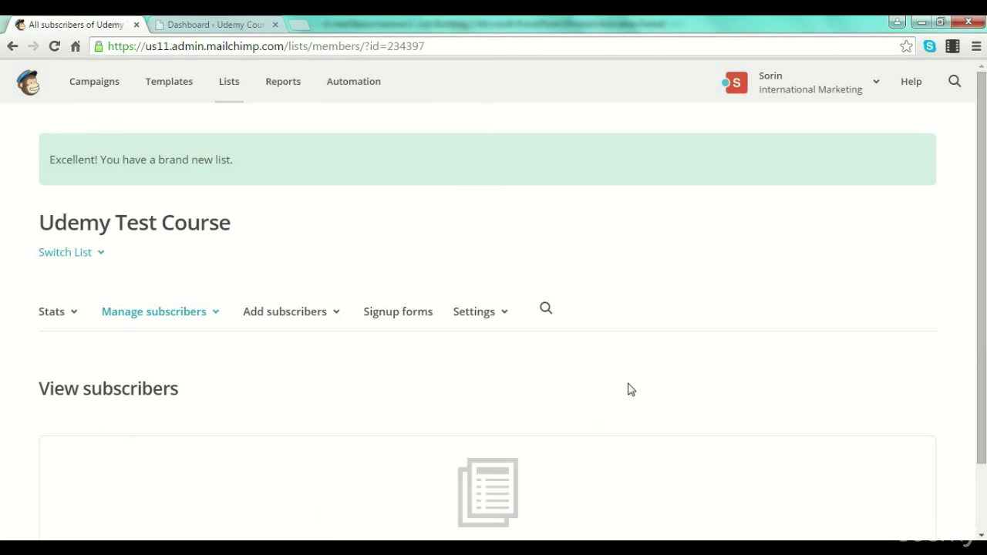
pyautogui.scroll(-1, 628, 389)
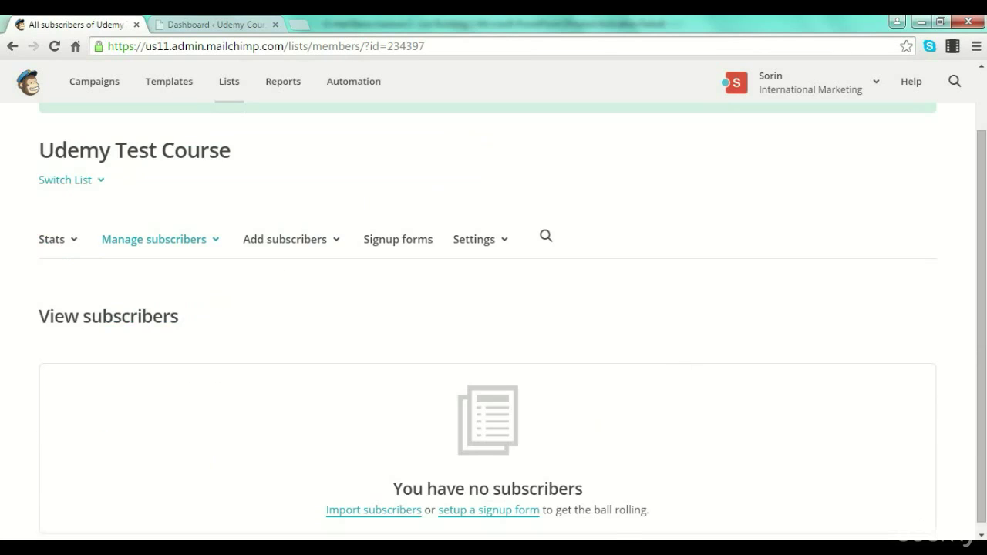
pyautogui.scroll(1, 347, 255)
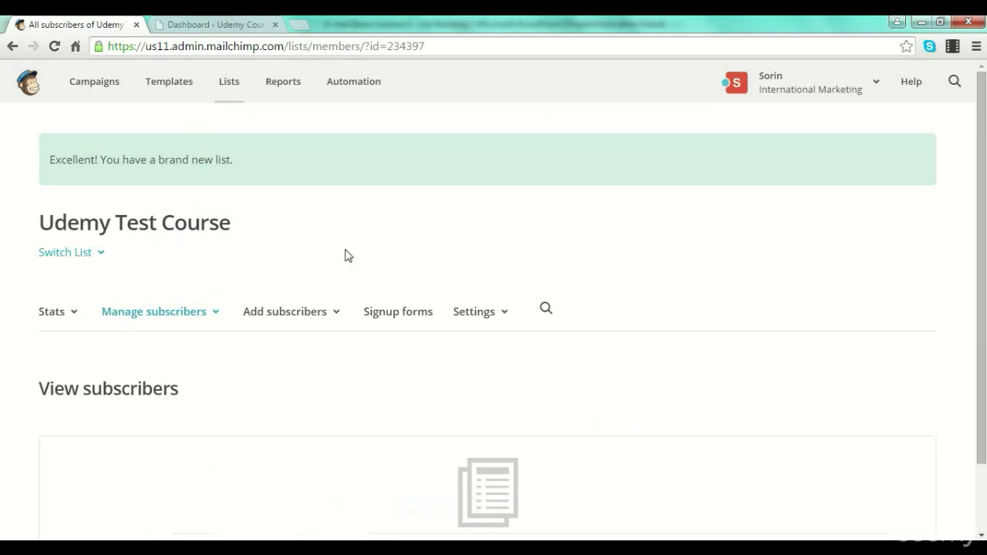
pyautogui.scroll(-1, 455, 420)
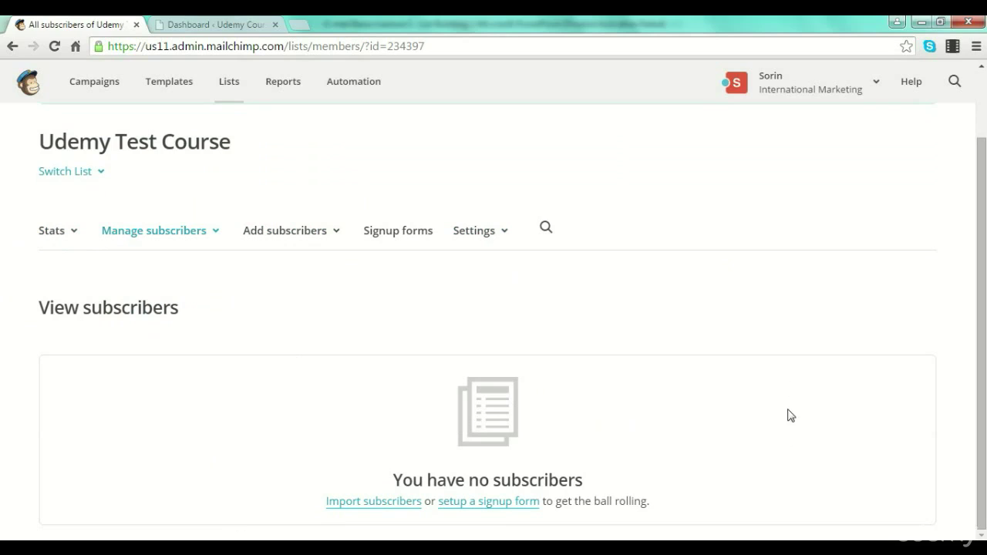
pyautogui.scroll(1, 776, 350)
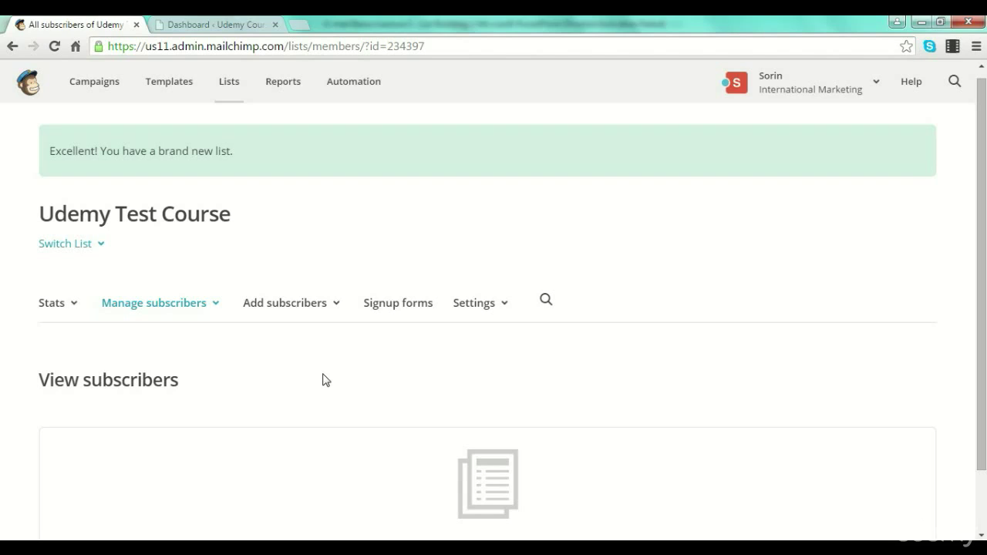
pyautogui.click(337, 307)
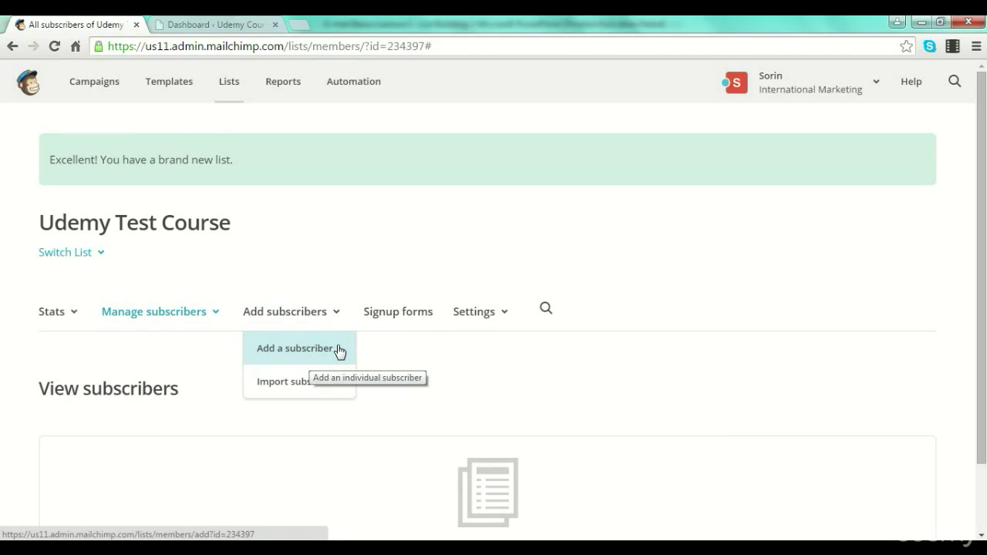
pyautogui.click(321, 388)
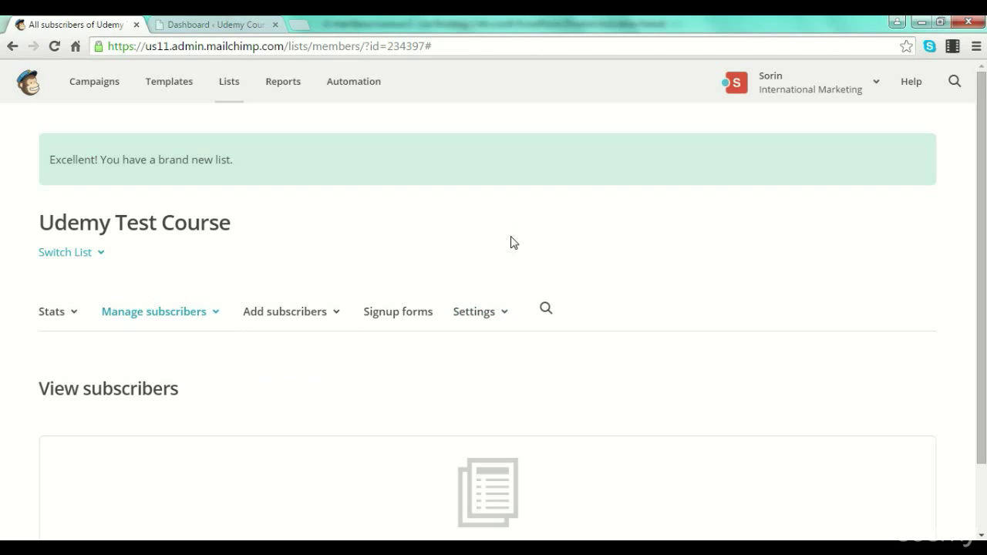
# - Review the list's General, Embedded, popup, integration, Facebook and tablet signup form options
pyautogui.click(407, 318)
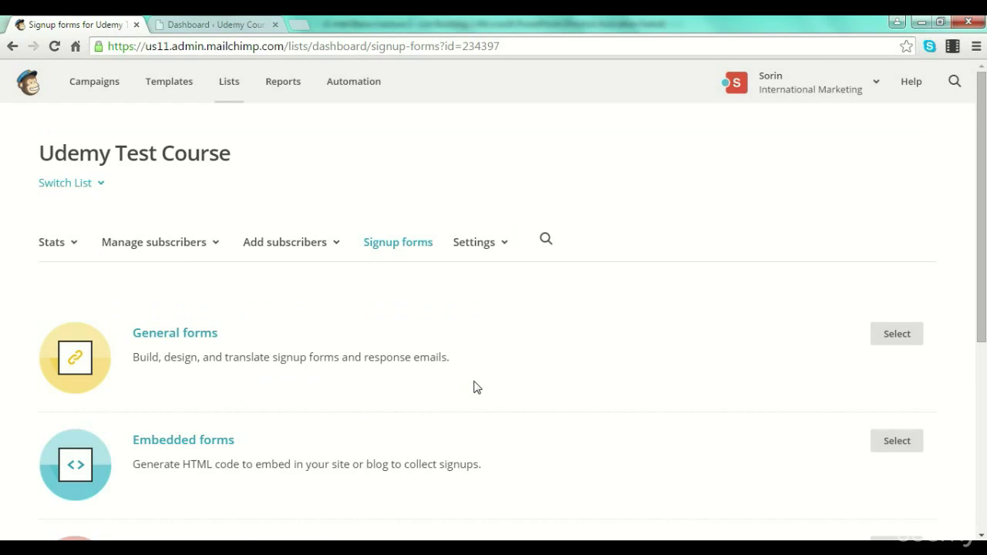
pyautogui.scroll(-1, 476, 387)
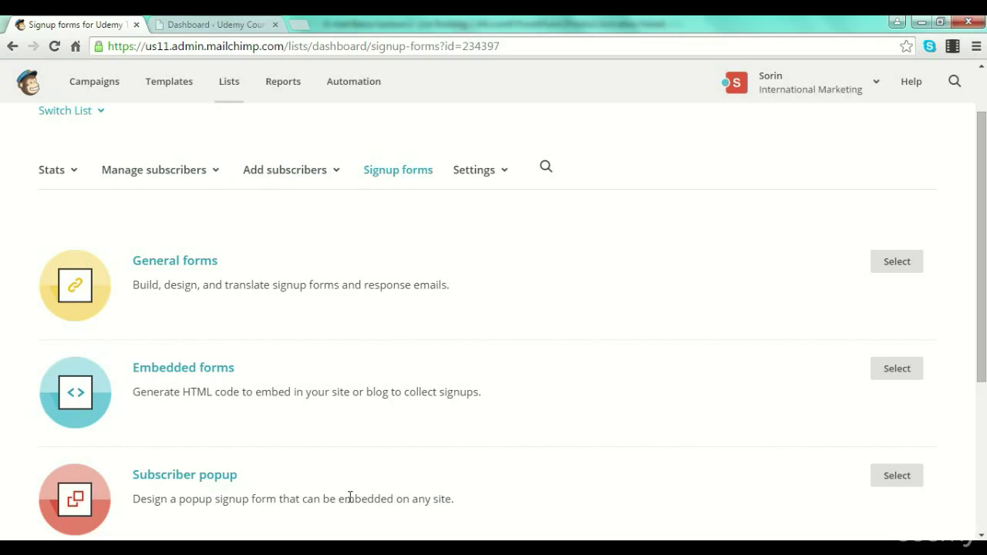
pyautogui.scroll(-1, 631, 337)
pyautogui.scroll(1, 475, 262)
pyautogui.scroll(-1, 451, 337)
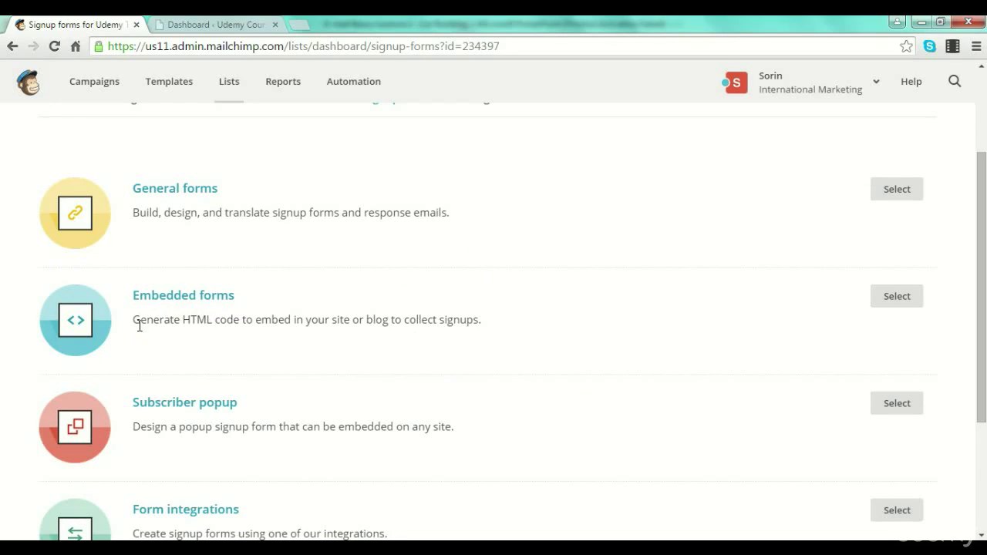
pyautogui.moveTo(131, 322); pyautogui.dragTo(243, 320)
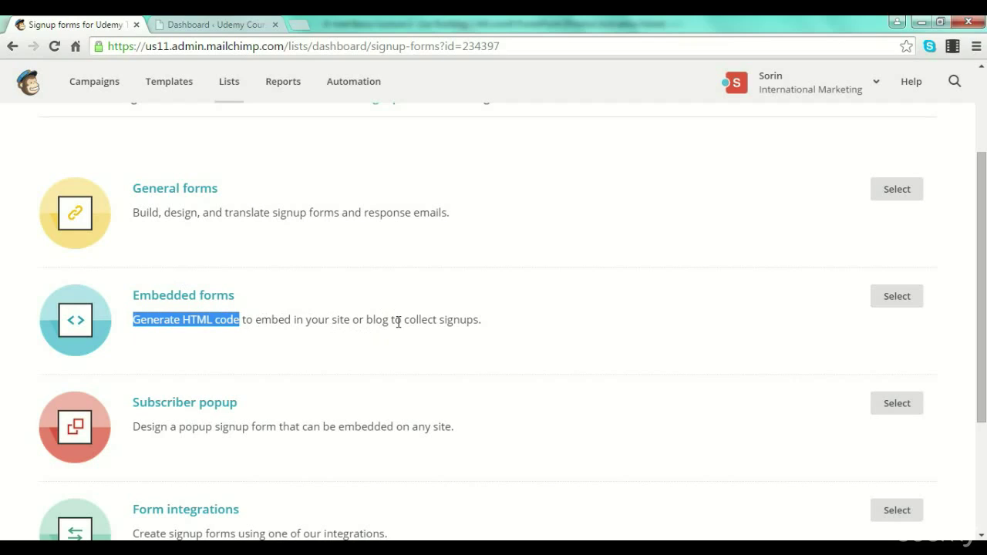
pyautogui.click(507, 317)
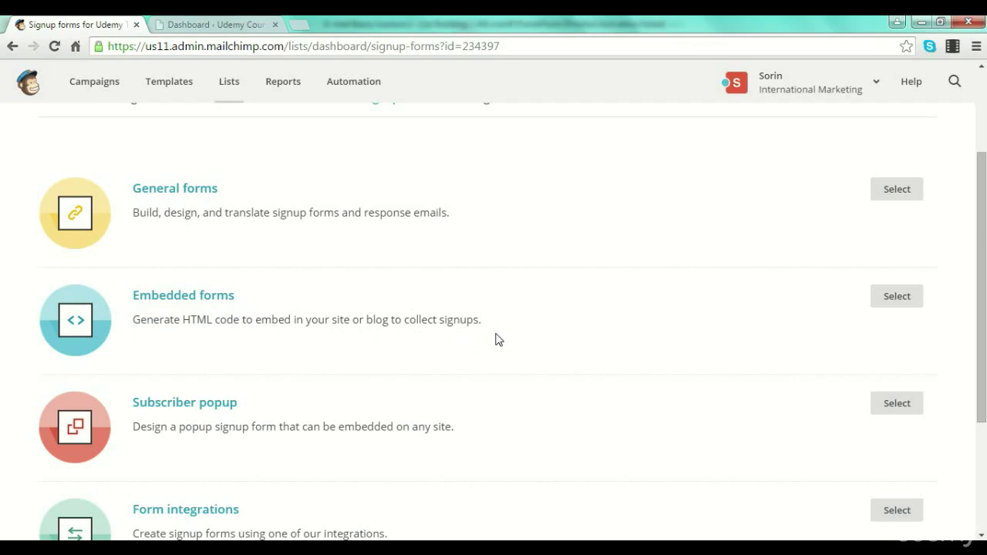
pyautogui.scroll(-2, 498, 339)
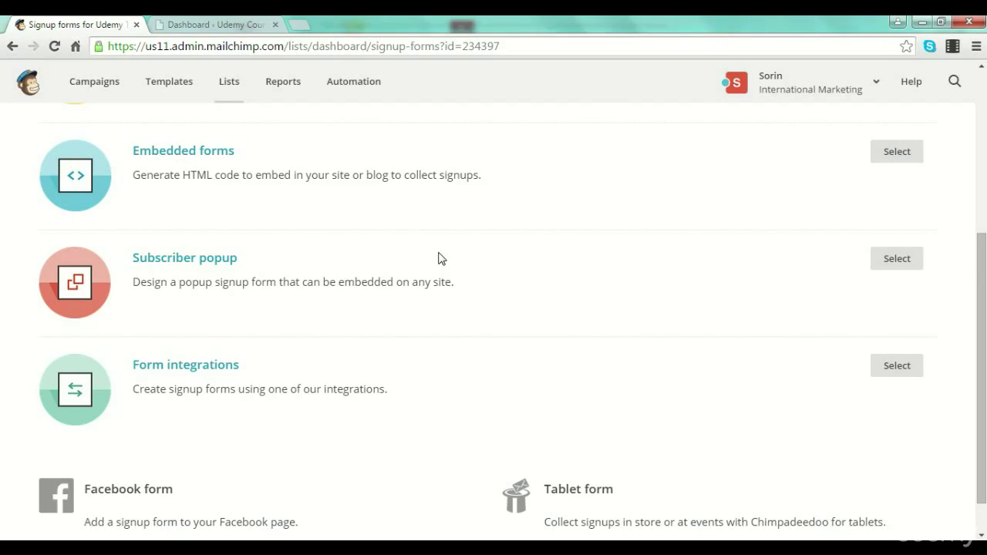
pyautogui.scroll(-1, 437, 255)
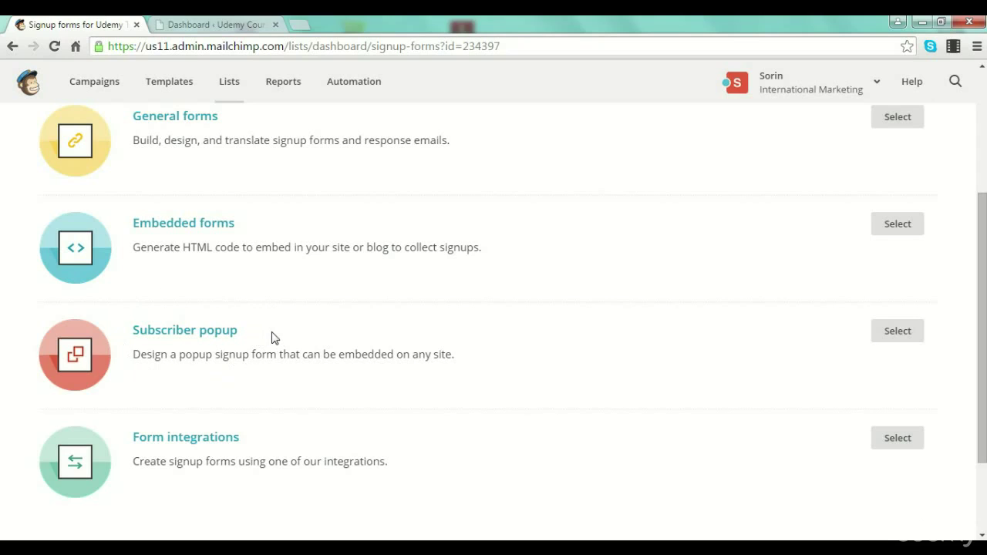
pyautogui.scroll(-2, 271, 336)
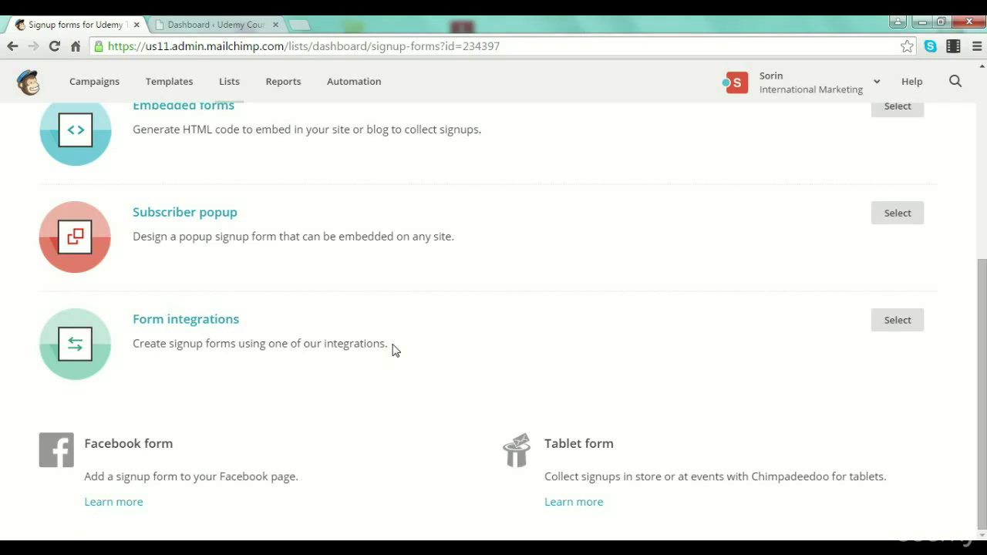
pyautogui.scroll(4, 389, 370)
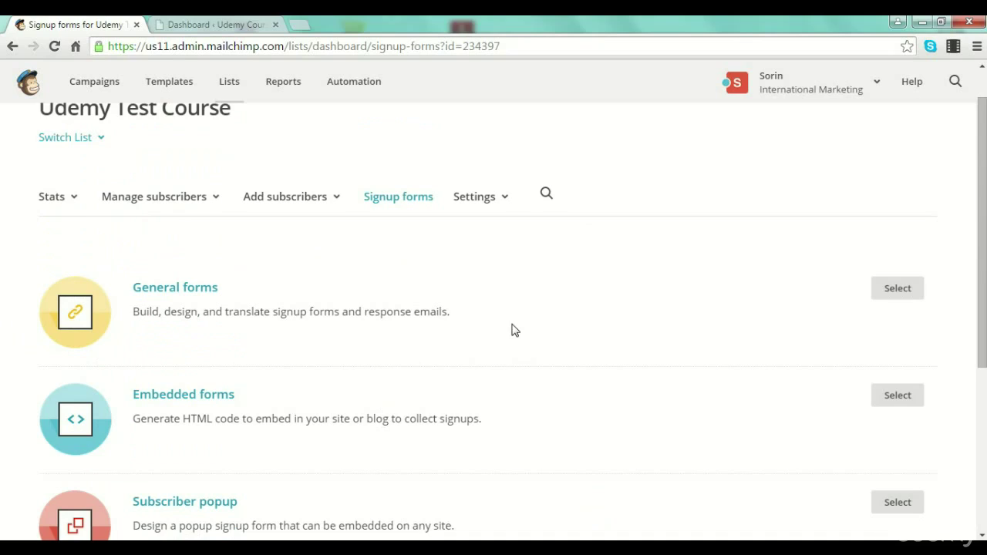
# - Open General forms and check the Forms and response emails list, keeping Signup form selected
pyautogui.click(181, 287)
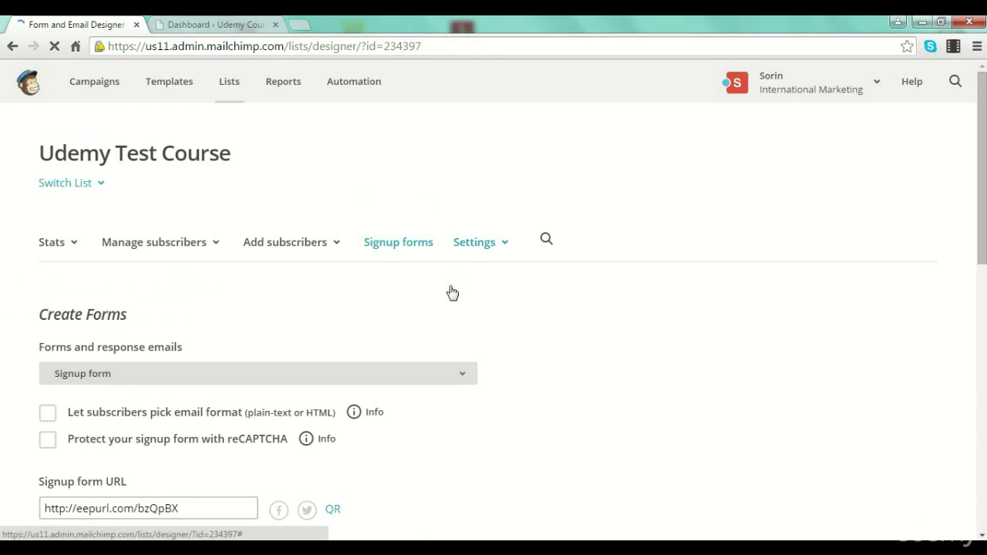
pyautogui.scroll(-1, 441, 296)
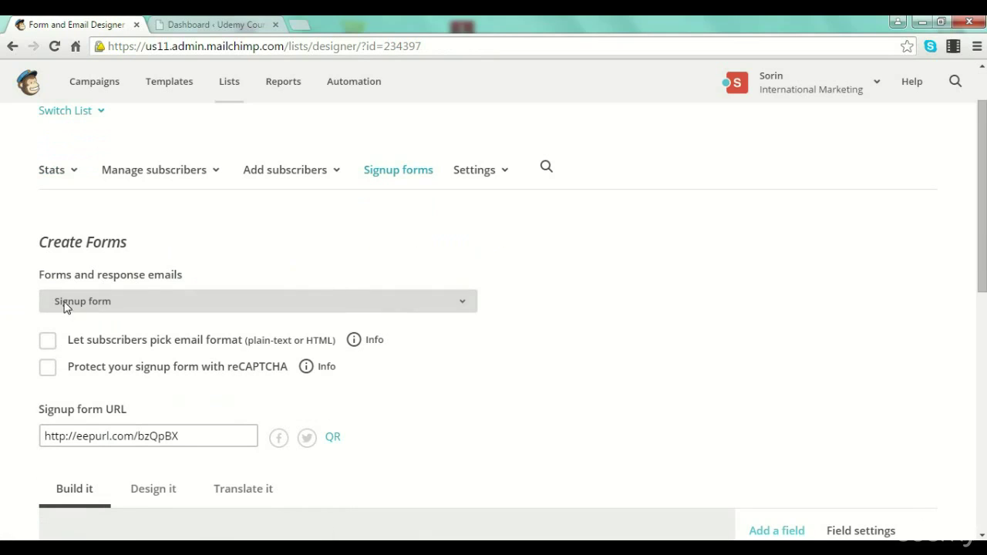
pyautogui.click(115, 305)
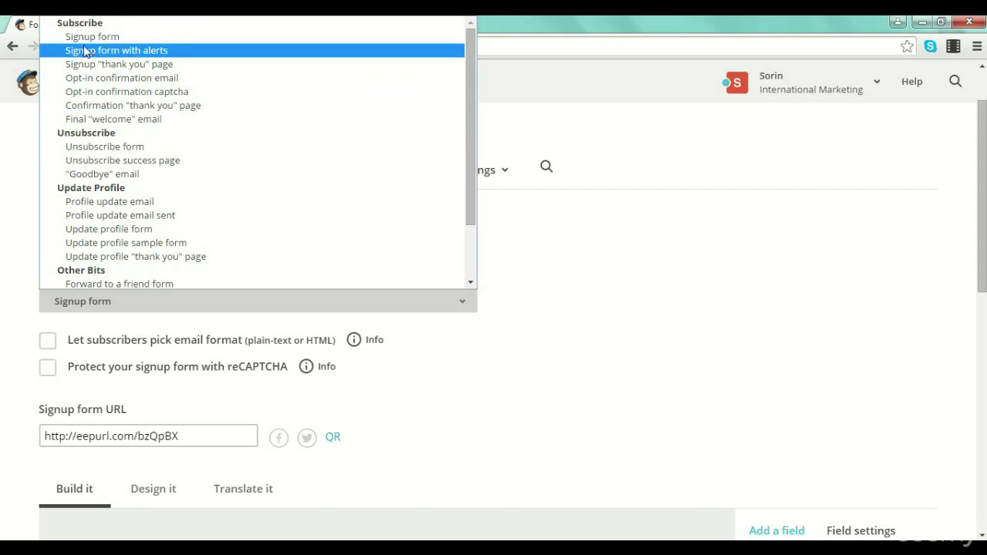
pyautogui.click(124, 42)
pyautogui.scroll(-1, 280, 207)
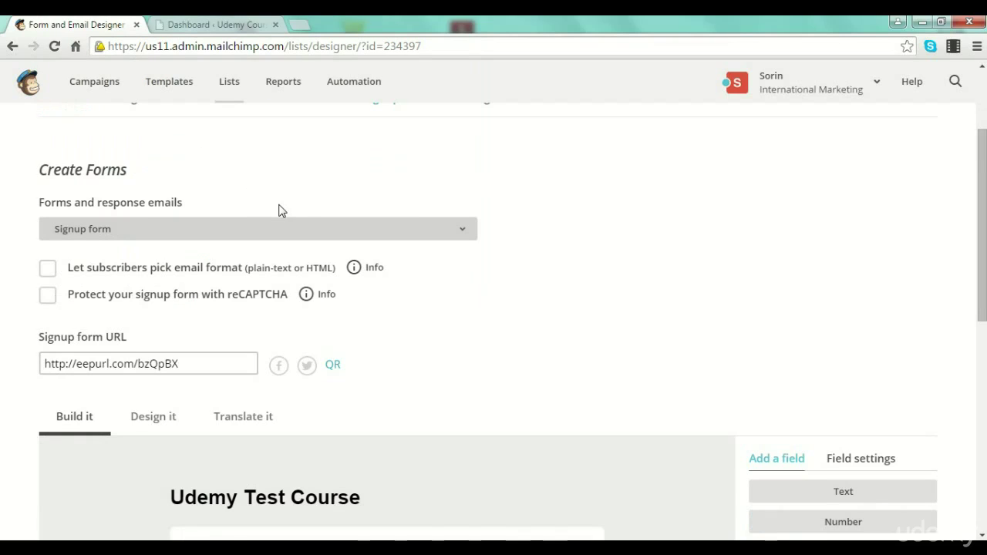
pyautogui.scroll(-1, 280, 210)
pyautogui.moveTo(184, 291); pyautogui.dragTo(70, 282)
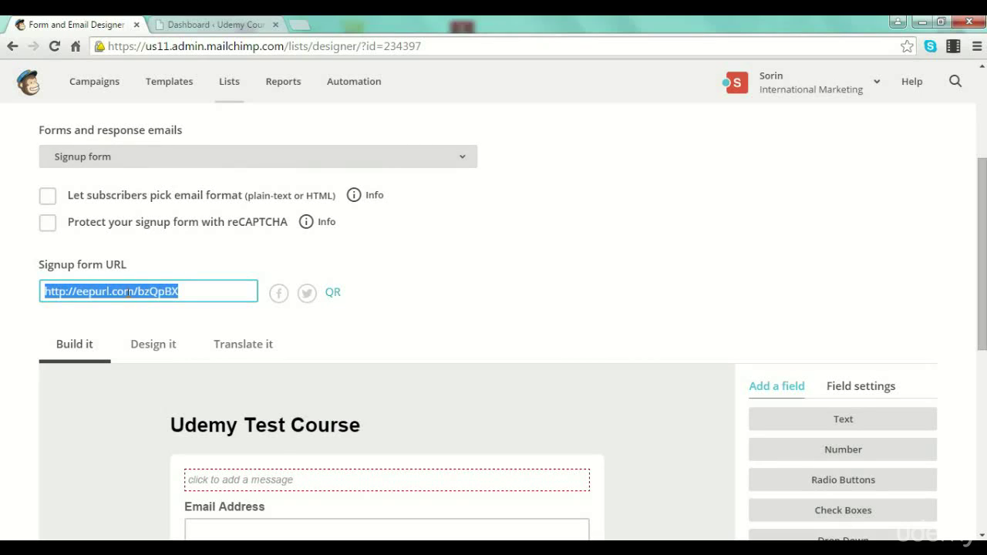
# - Show the Email Address field's settings: required, visible, merge tag EMAIL
pyautogui.scroll(-2, 133, 292)
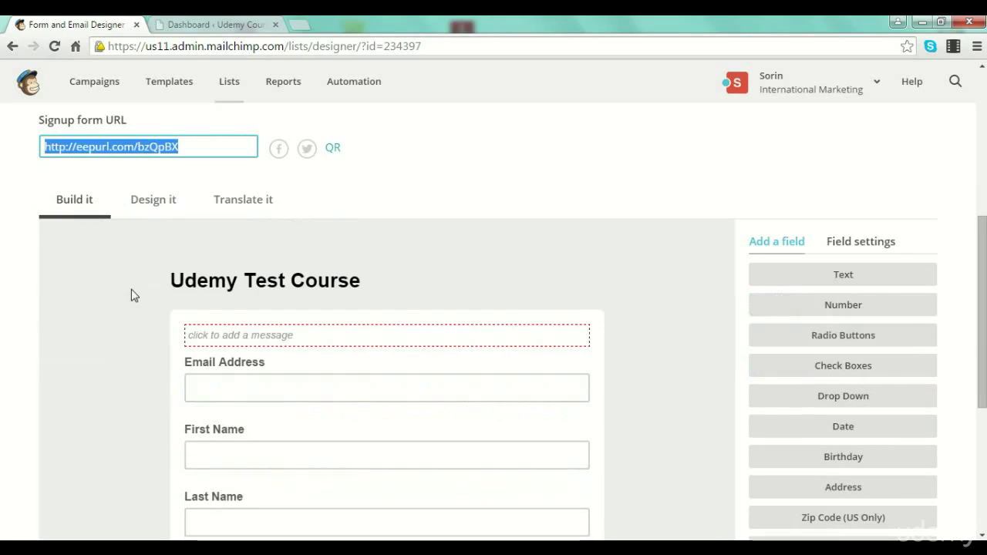
pyautogui.scroll(-1, 116, 485)
pyautogui.scroll(-1, 158, 500)
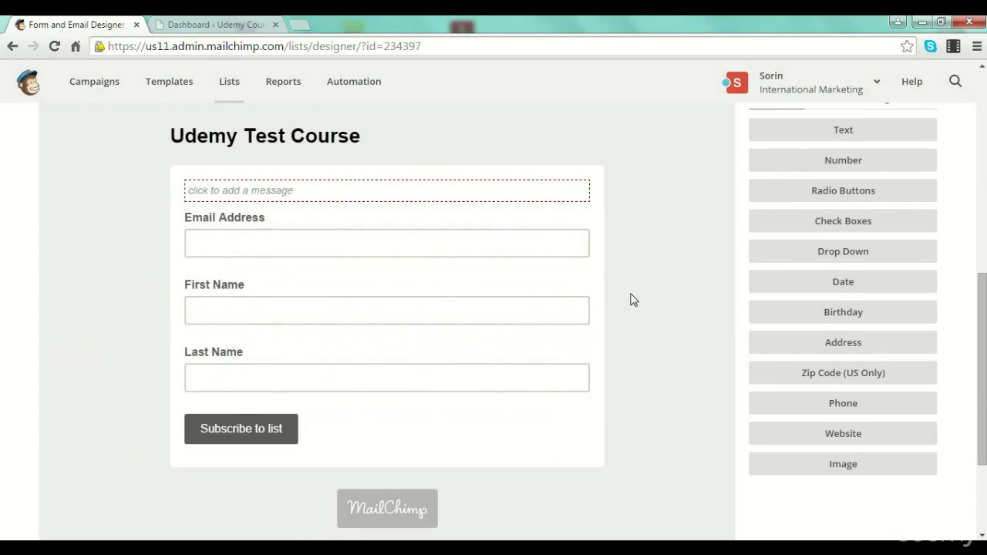
pyautogui.scroll(3, 632, 299)
pyautogui.scroll(-2, 826, 357)
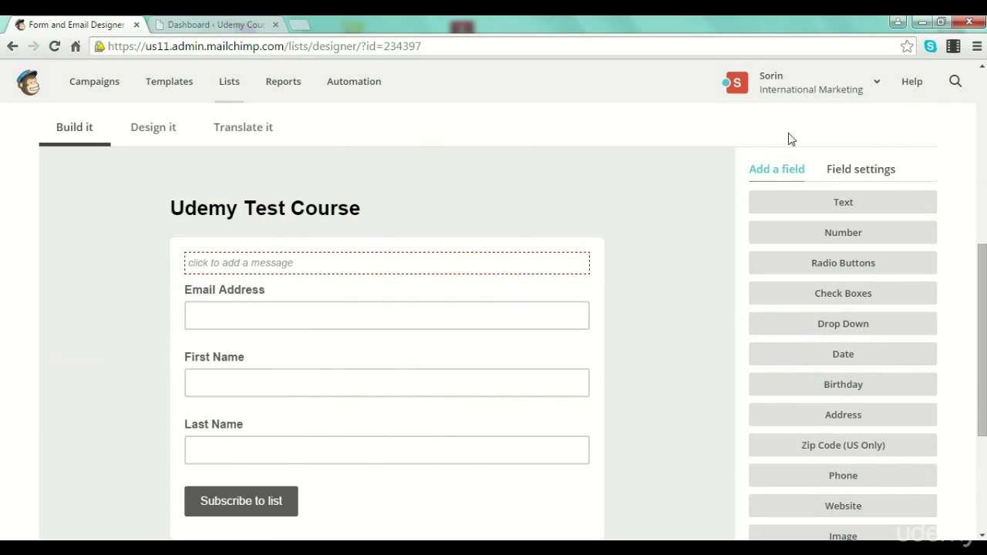
pyautogui.scroll(-1, 794, 501)
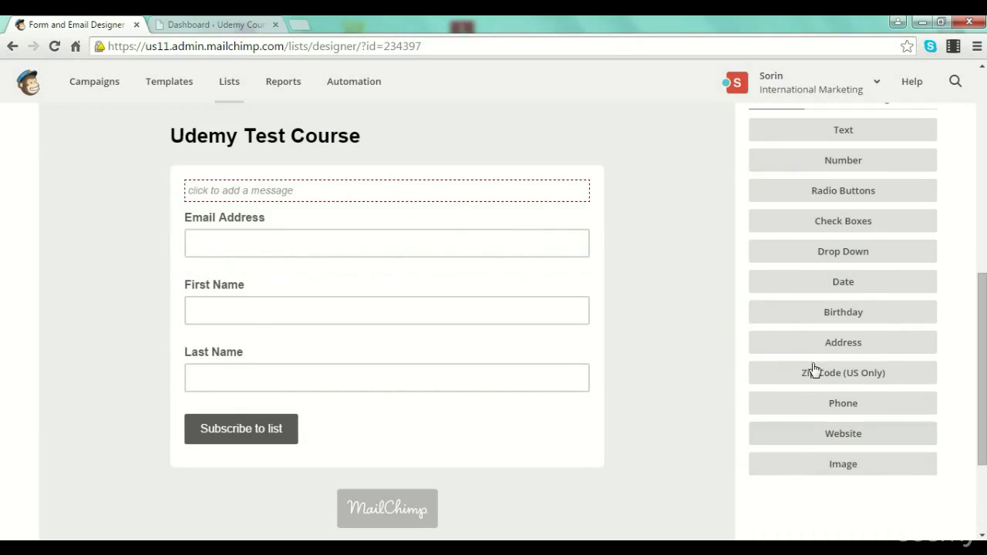
pyautogui.scroll(1, 817, 217)
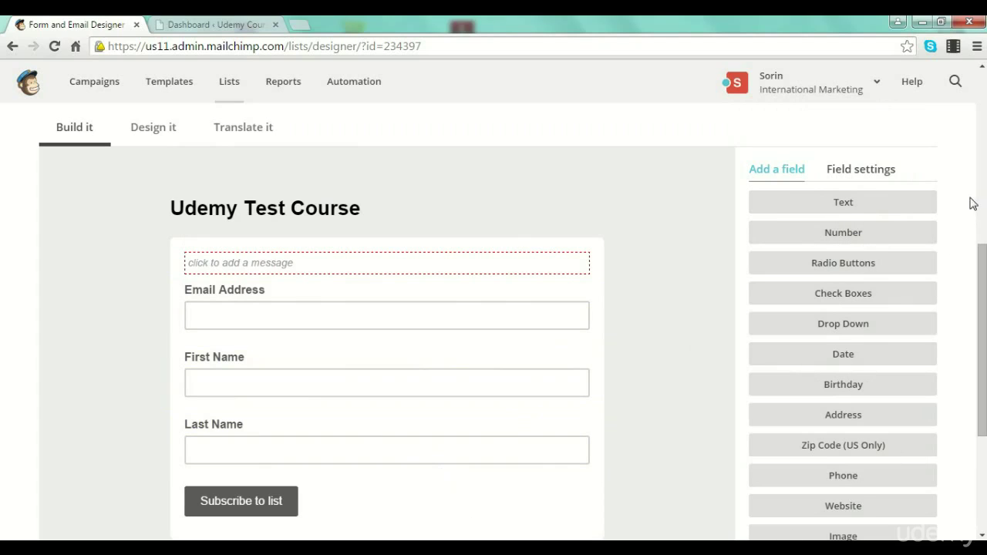
pyautogui.click(872, 180)
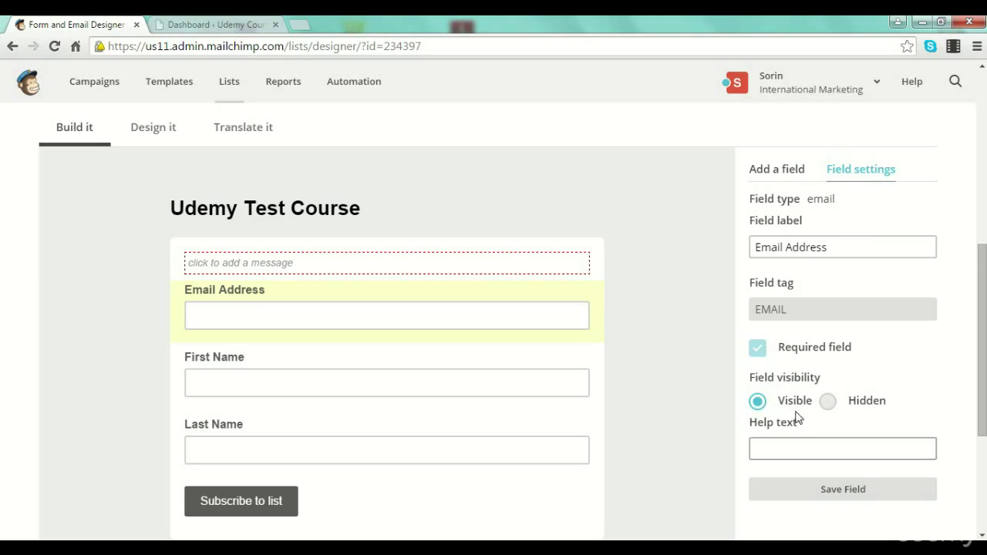
# - In Design it, review the Page header font size, margins and outer wrapper background
pyautogui.click(786, 173)
pyautogui.scroll(-2, 362, 278)
pyautogui.scroll(2, 231, 224)
pyautogui.click(159, 132)
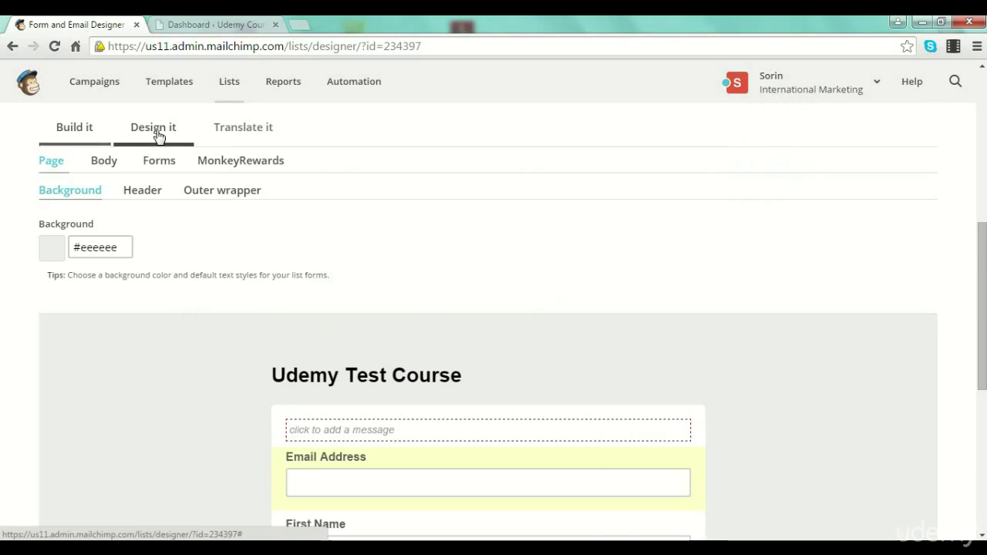
pyautogui.scroll(-1, 193, 289)
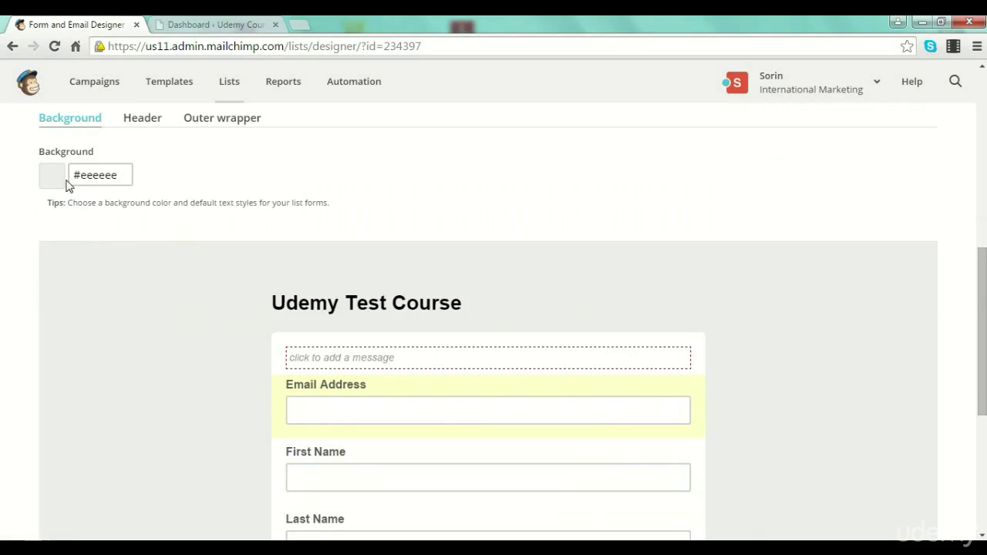
pyautogui.scroll(1, 337, 293)
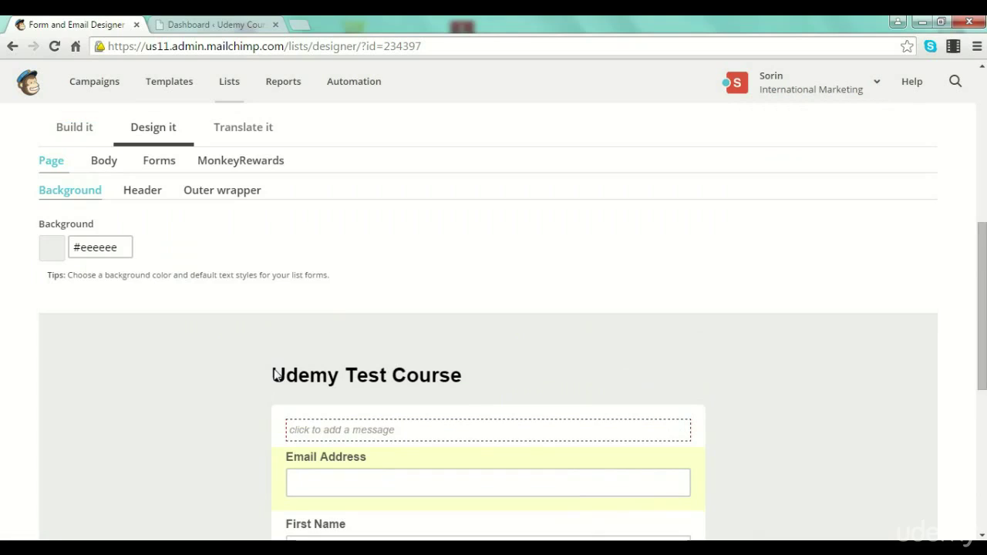
pyautogui.scroll(-1, 547, 388)
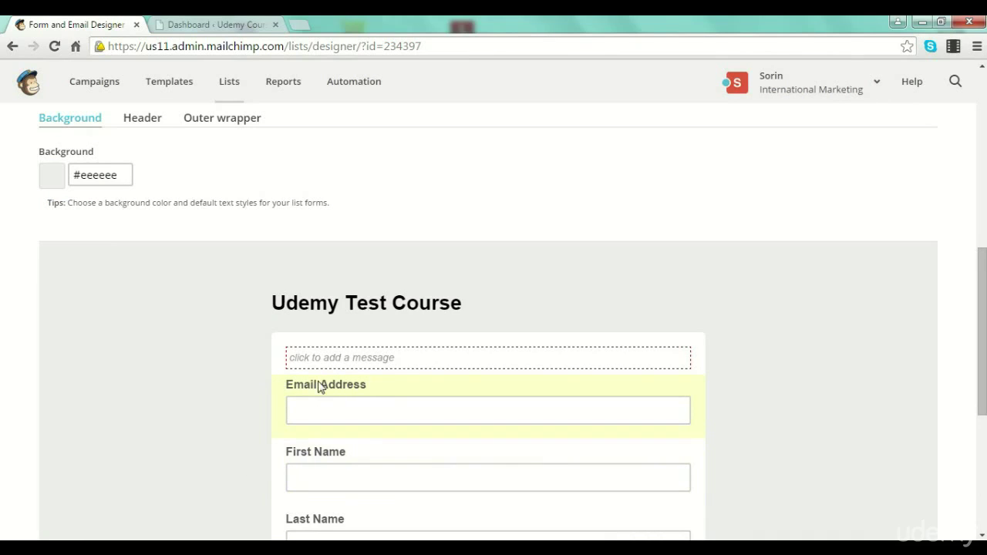
pyautogui.scroll(1, 197, 356)
pyautogui.click(140, 194)
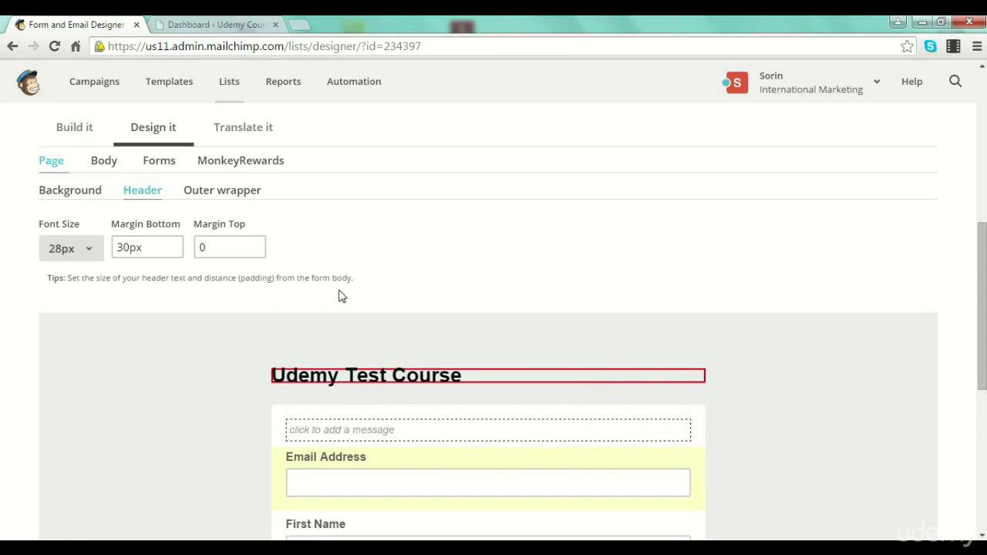
pyautogui.moveTo(466, 375)
pyautogui.click(222, 191)
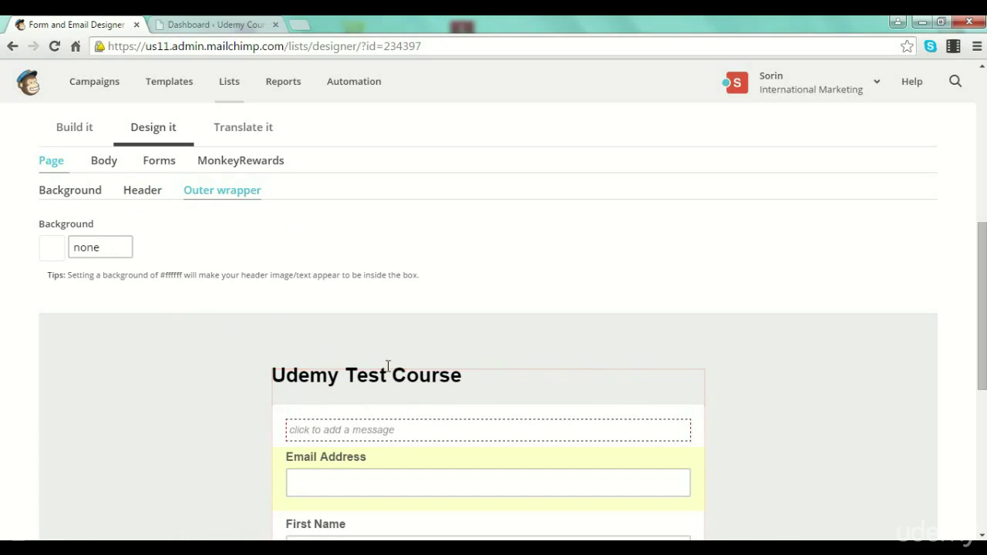
# - Review the Body link style, default text and foreground settings, then return to Build it
pyautogui.click(111, 166)
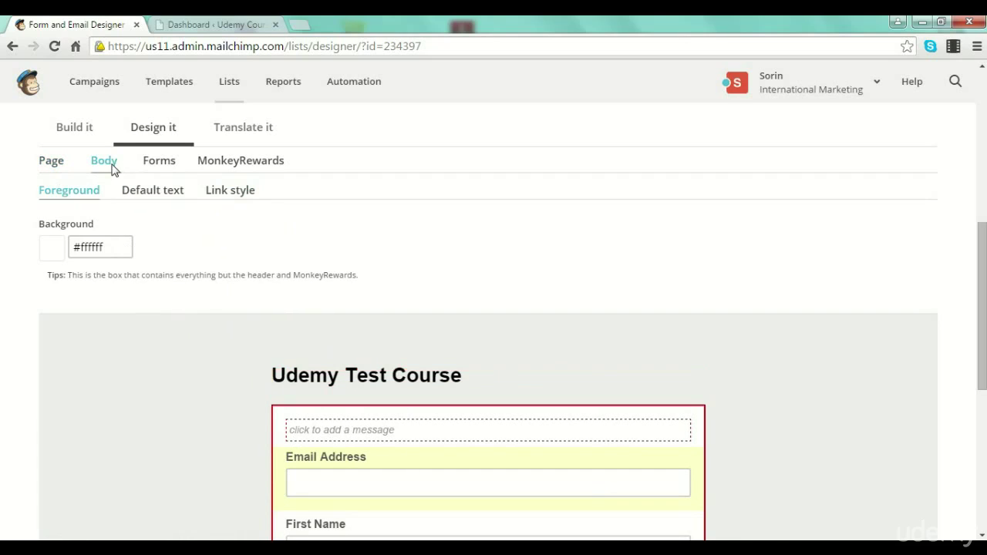
pyautogui.click(242, 196)
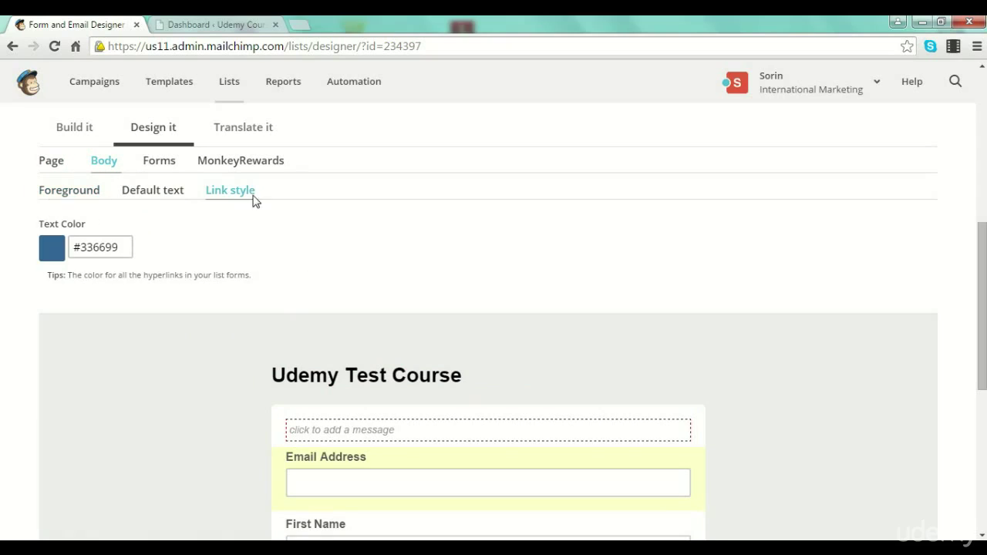
pyautogui.click(131, 191)
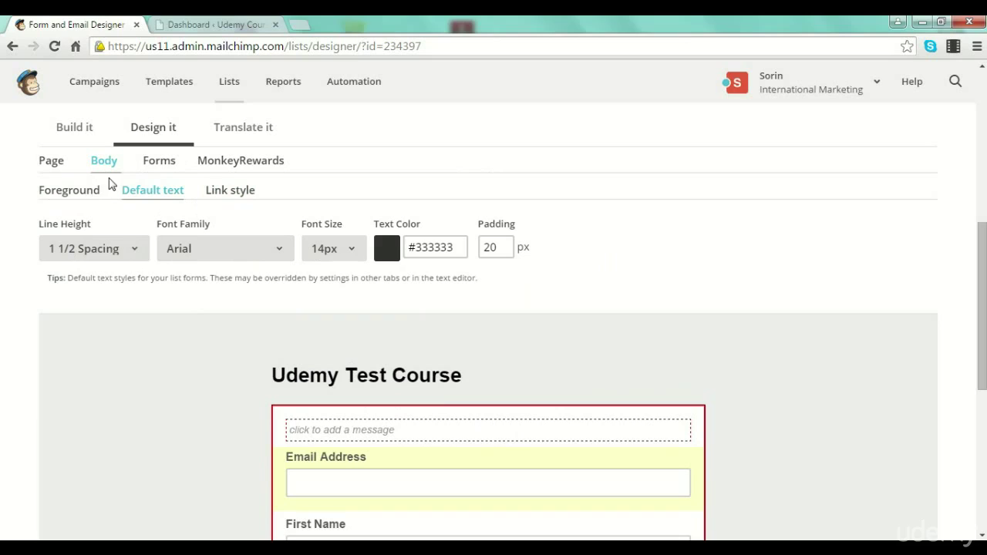
pyautogui.click(78, 193)
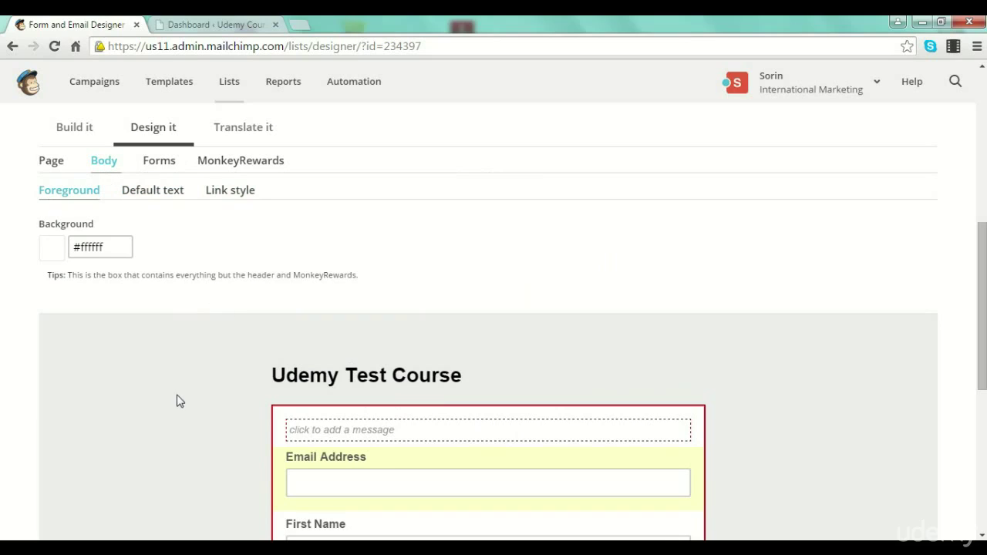
pyautogui.scroll(-2, 182, 389)
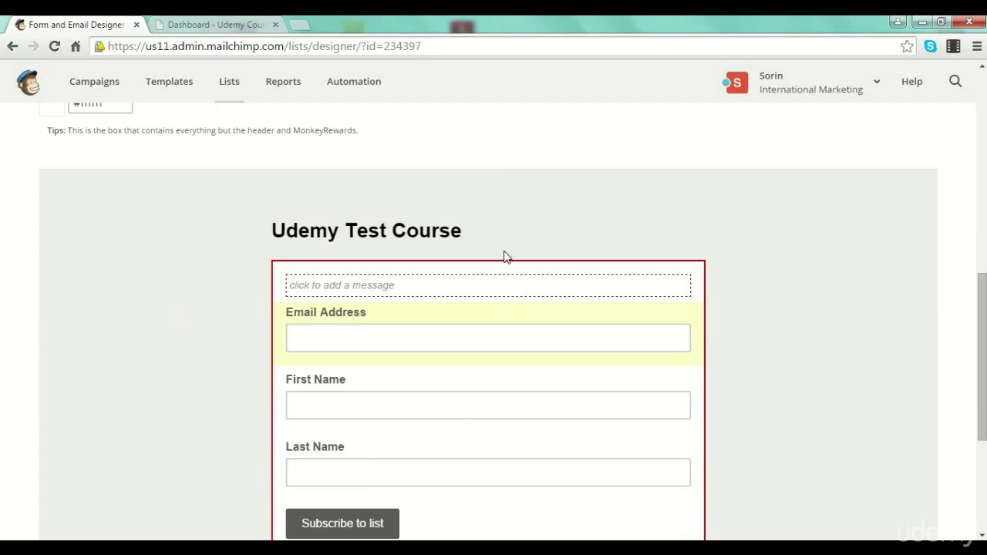
pyautogui.scroll(3, 502, 258)
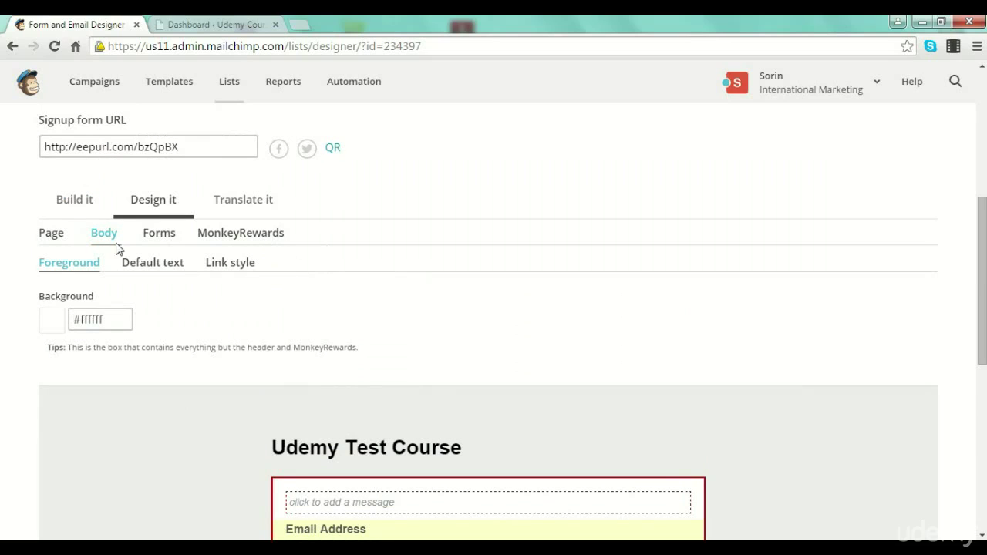
pyautogui.click(66, 197)
pyautogui.scroll(-1, 470, 267)
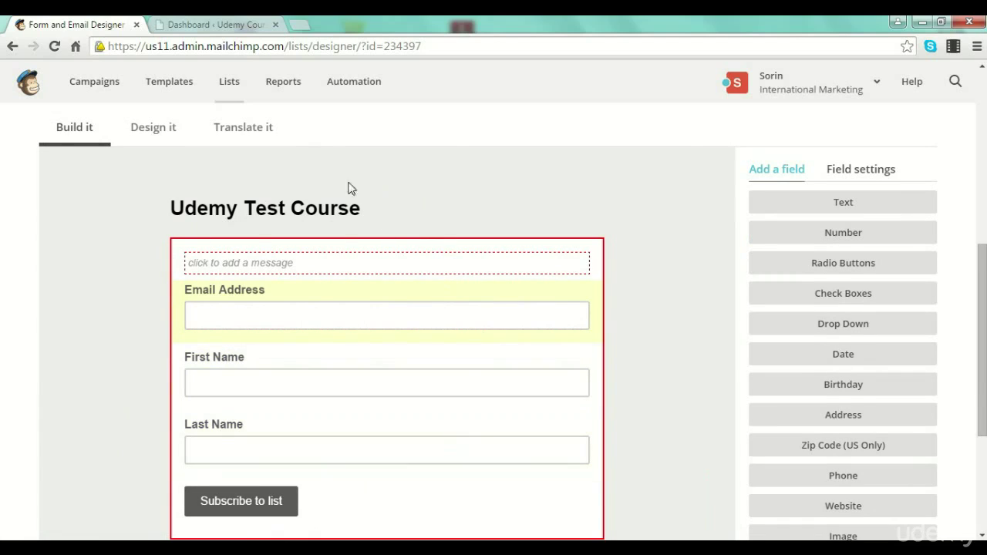
pyautogui.scroll(2, 377, 192)
pyautogui.click(169, 219)
pyautogui.rightClick(149, 225)
pyautogui.click(185, 288)
pyautogui.click(300, 24)
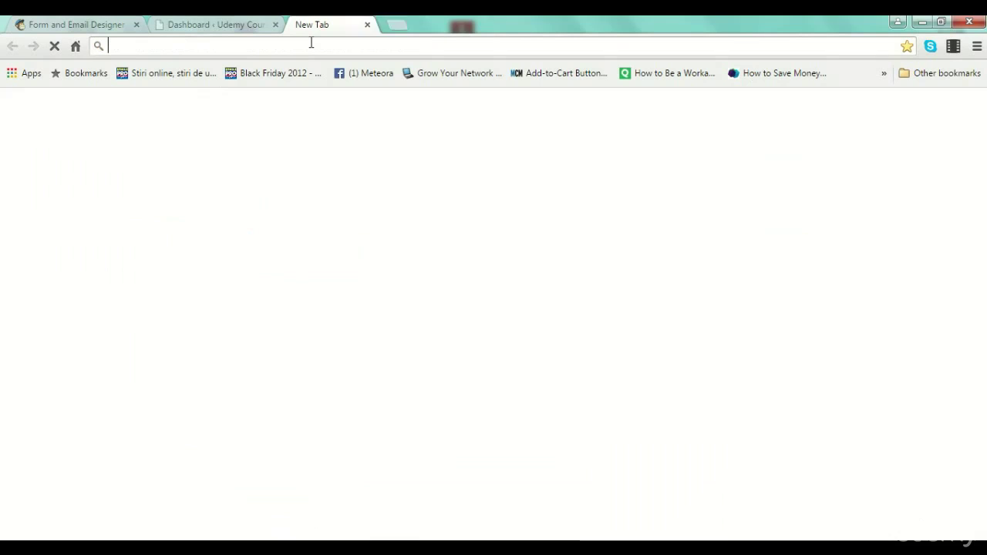
pyautogui.hotkey('ctrl', 'v')
pyautogui.press('Return')
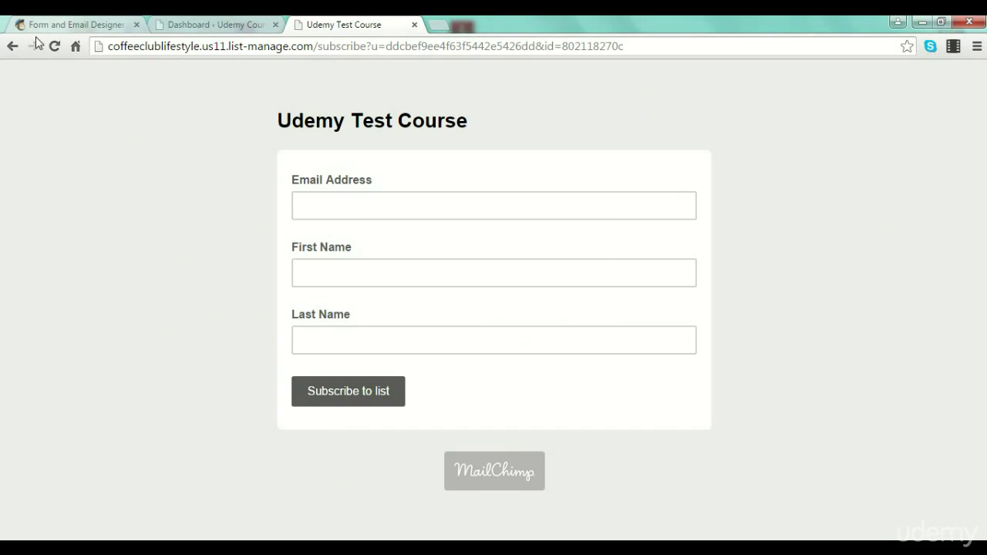
pyautogui.click(92, 24)
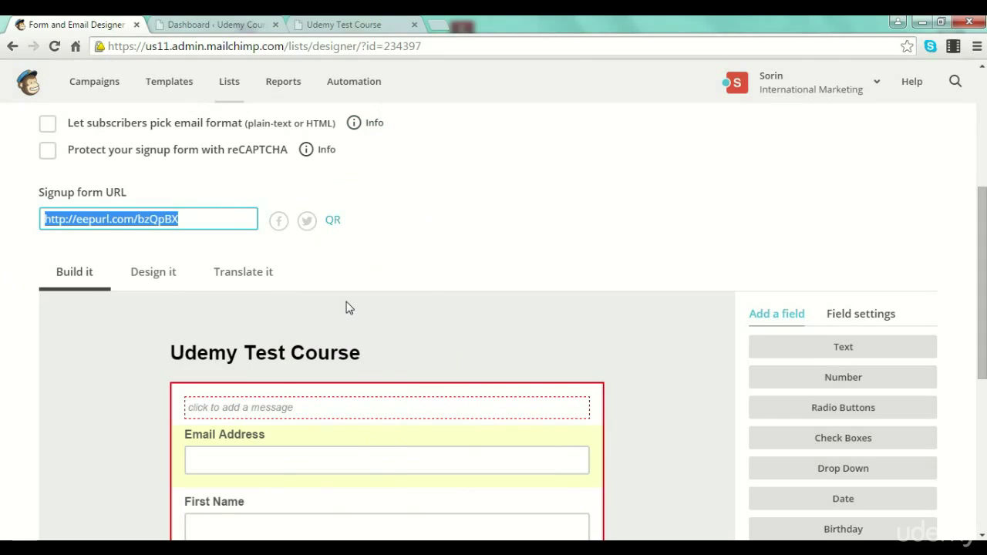
# - View the live Udemy Test Course signup page with Email Address, First Name and Last Name fields
pyautogui.click(351, 24)
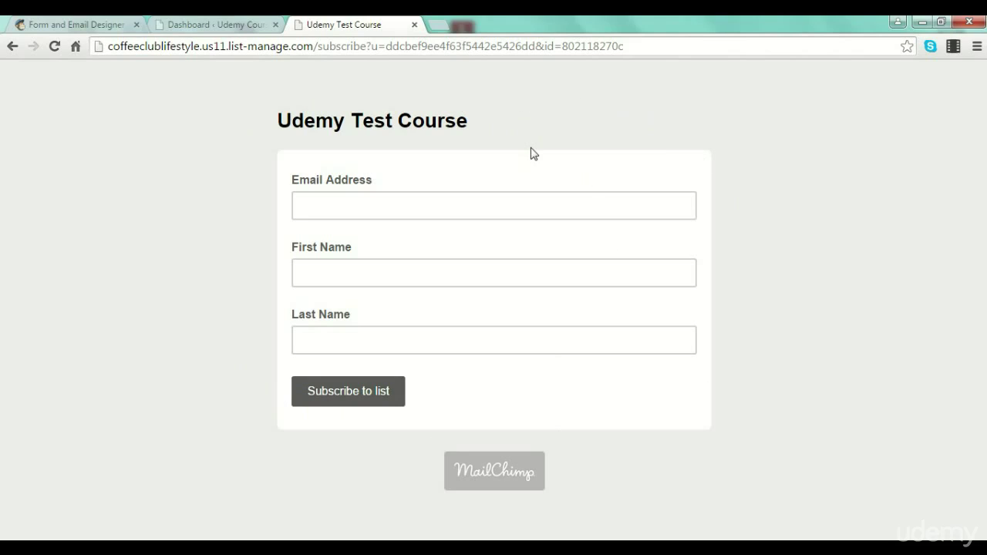
pyautogui.click(318, 205)
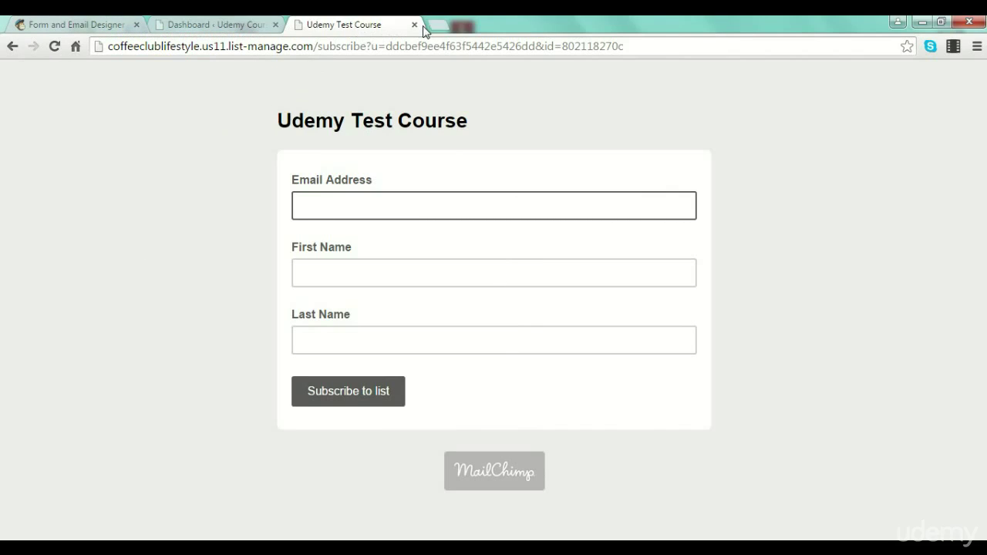
# - Return to the form designer, scroll back to the top, and go to the Campaigns overview
pyautogui.click(53, 17)
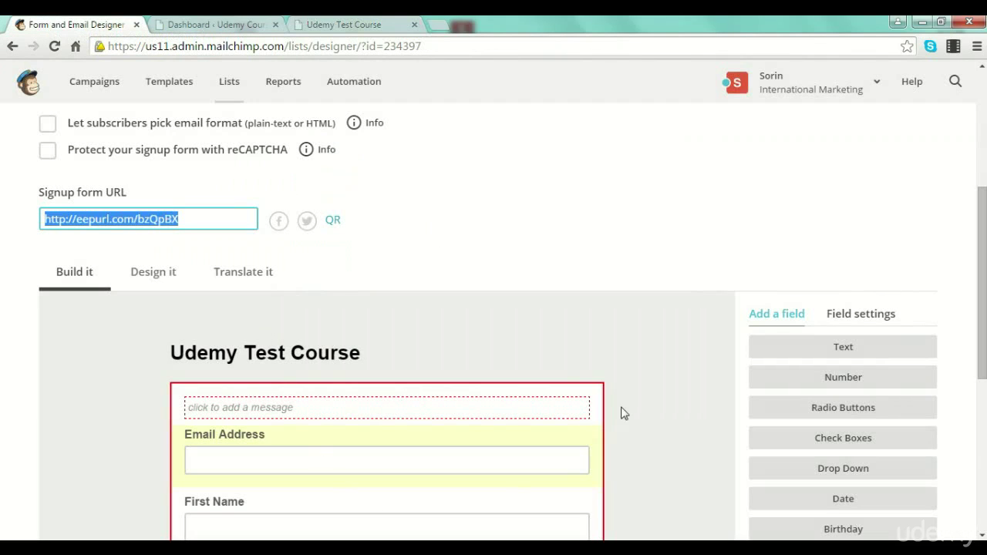
pyautogui.scroll(-2, 623, 381)
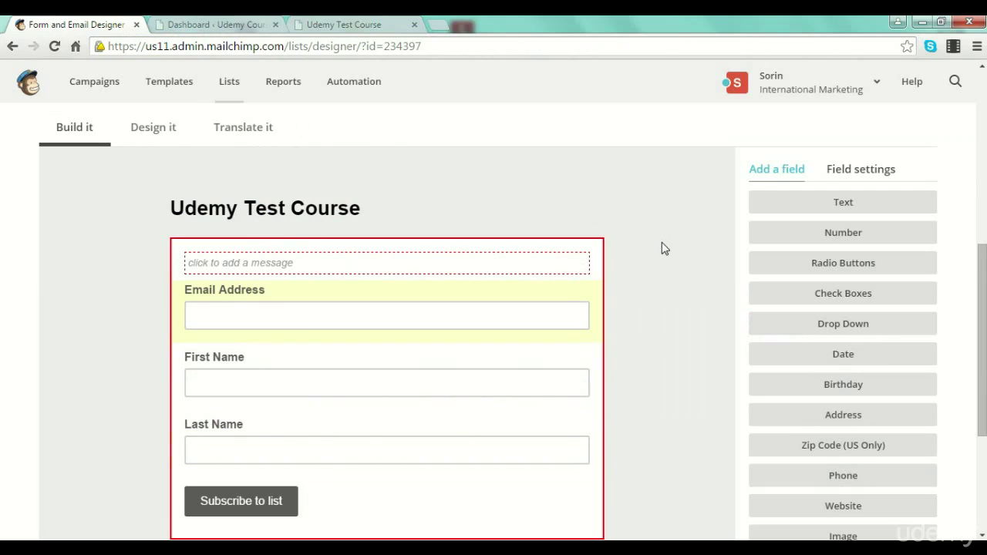
pyautogui.scroll(-3, 668, 291)
pyautogui.scroll(3, 671, 291)
pyautogui.moveTo(509, 260)
pyautogui.scroll(1, 454, 227)
pyautogui.scroll(3, 520, 223)
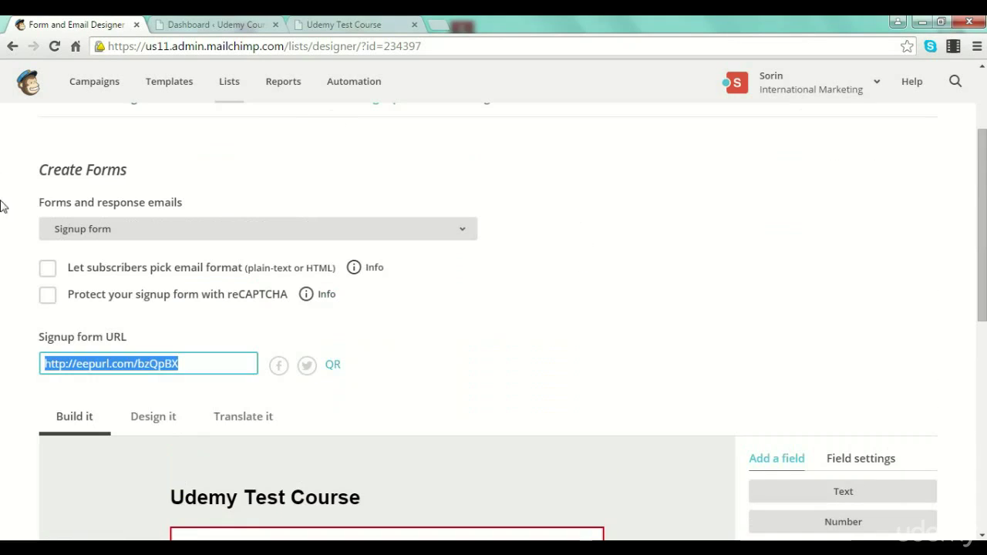
pyautogui.scroll(2, 593, 326)
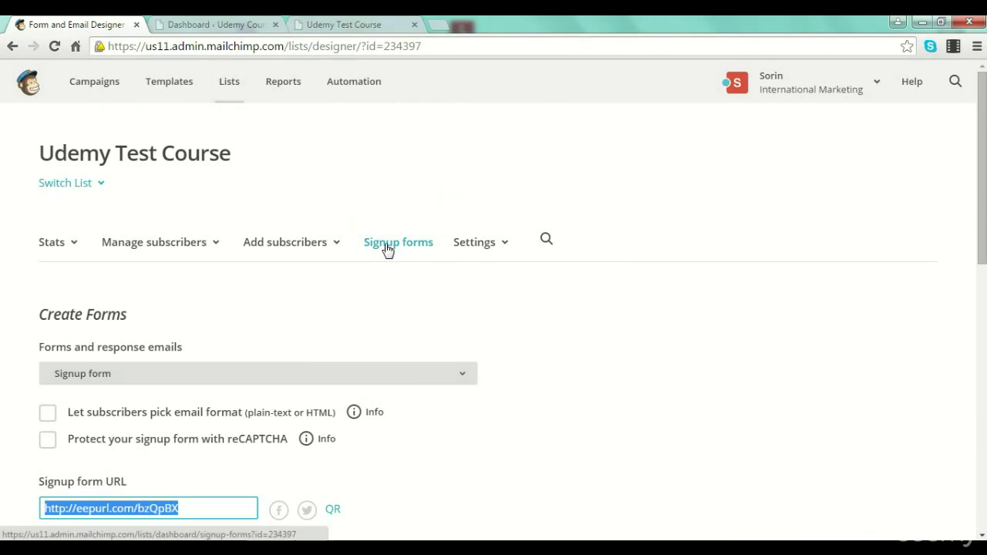
pyautogui.click(102, 91)
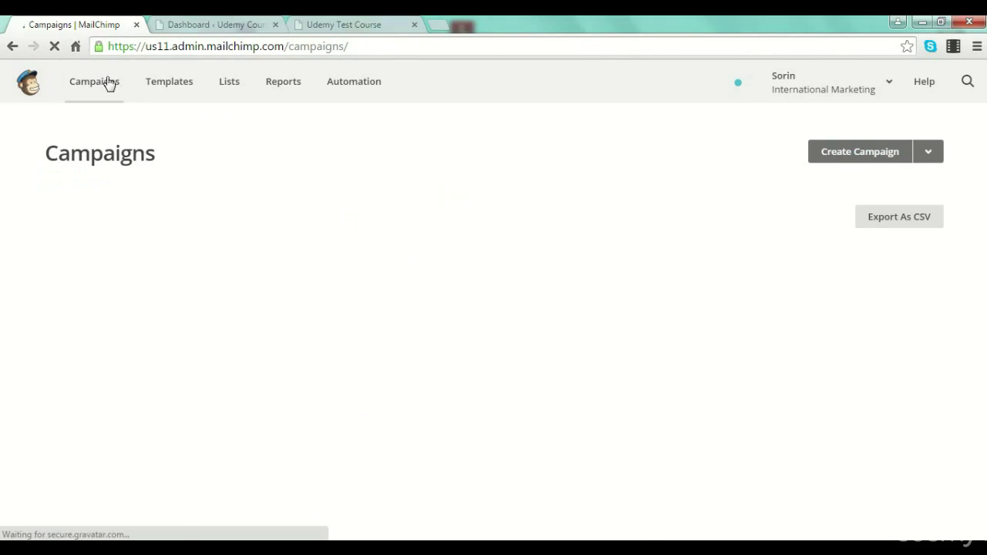